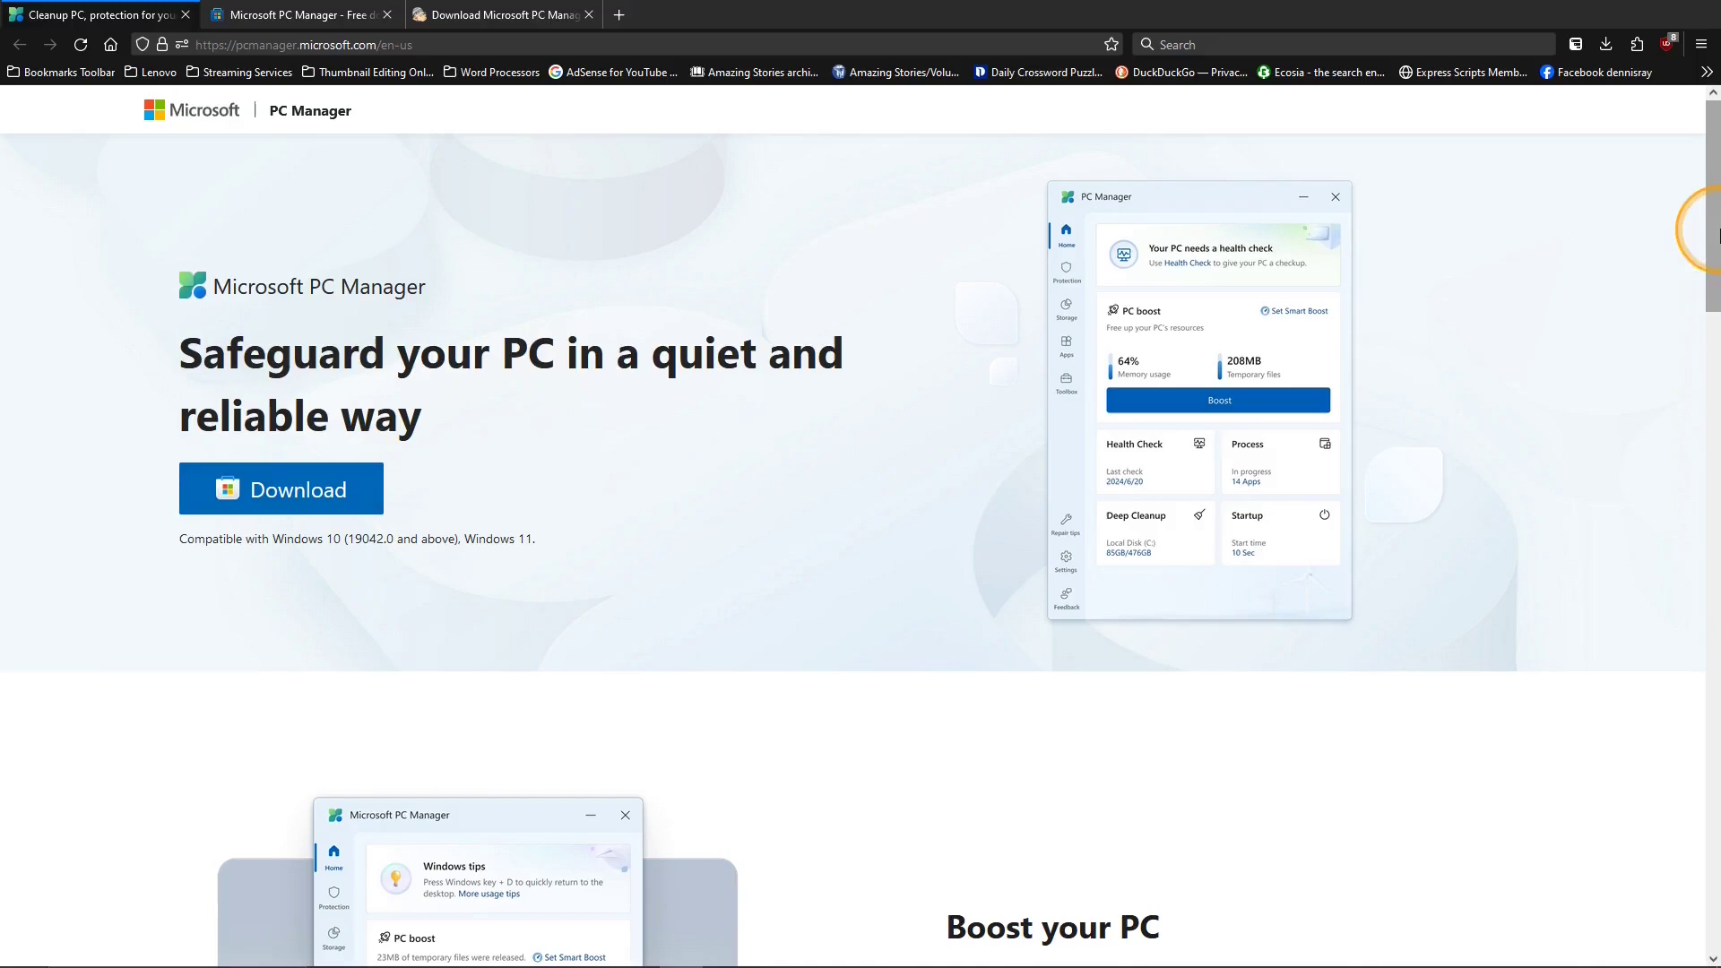
Scroll down the official pcmanager.microsoft.com page in Waterfox
{"action": "mouse_move", "coordinate": [1714, 213]}
{"action": "left_mouse_down"}
{"action": "mouse_move", "coordinate": [1679, 476]}
{"action": "mouse_move", "coordinate": [1706, 526]}
{"action": "mouse_move", "coordinate": [1714, 757]}
{"action": "mouse_move", "coordinate": [1703, 126]}
{"action": "left_mouse_up"}
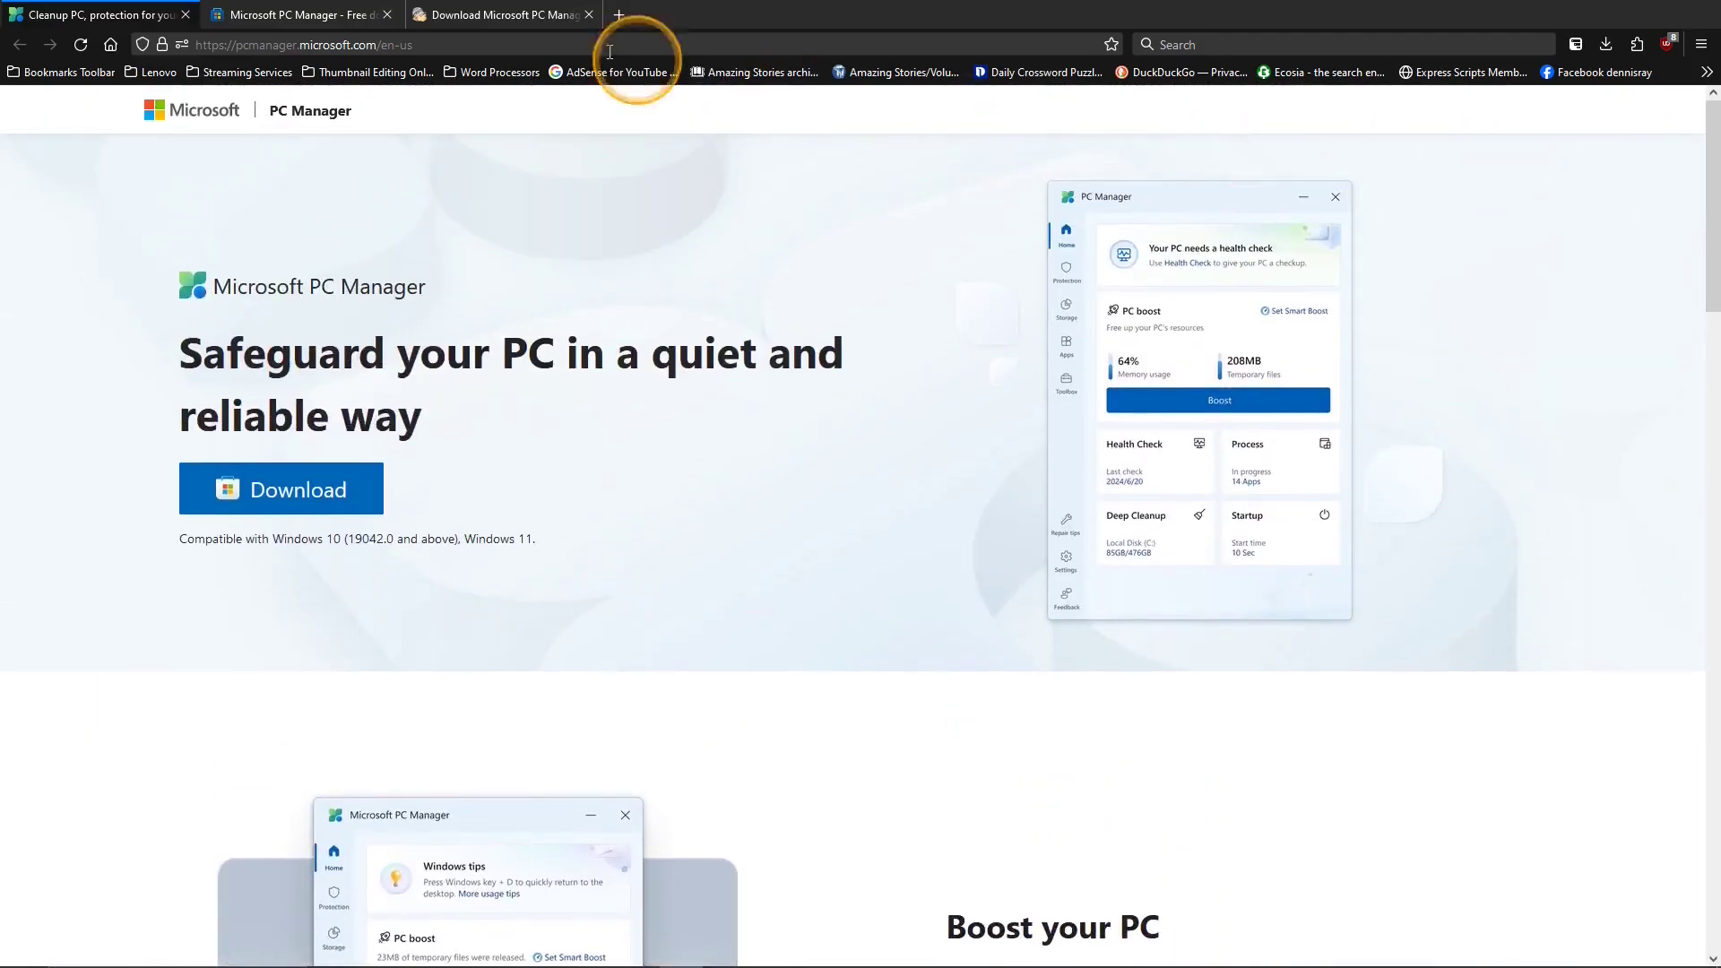
{"action": "left_click", "coordinate": [313, 16]}
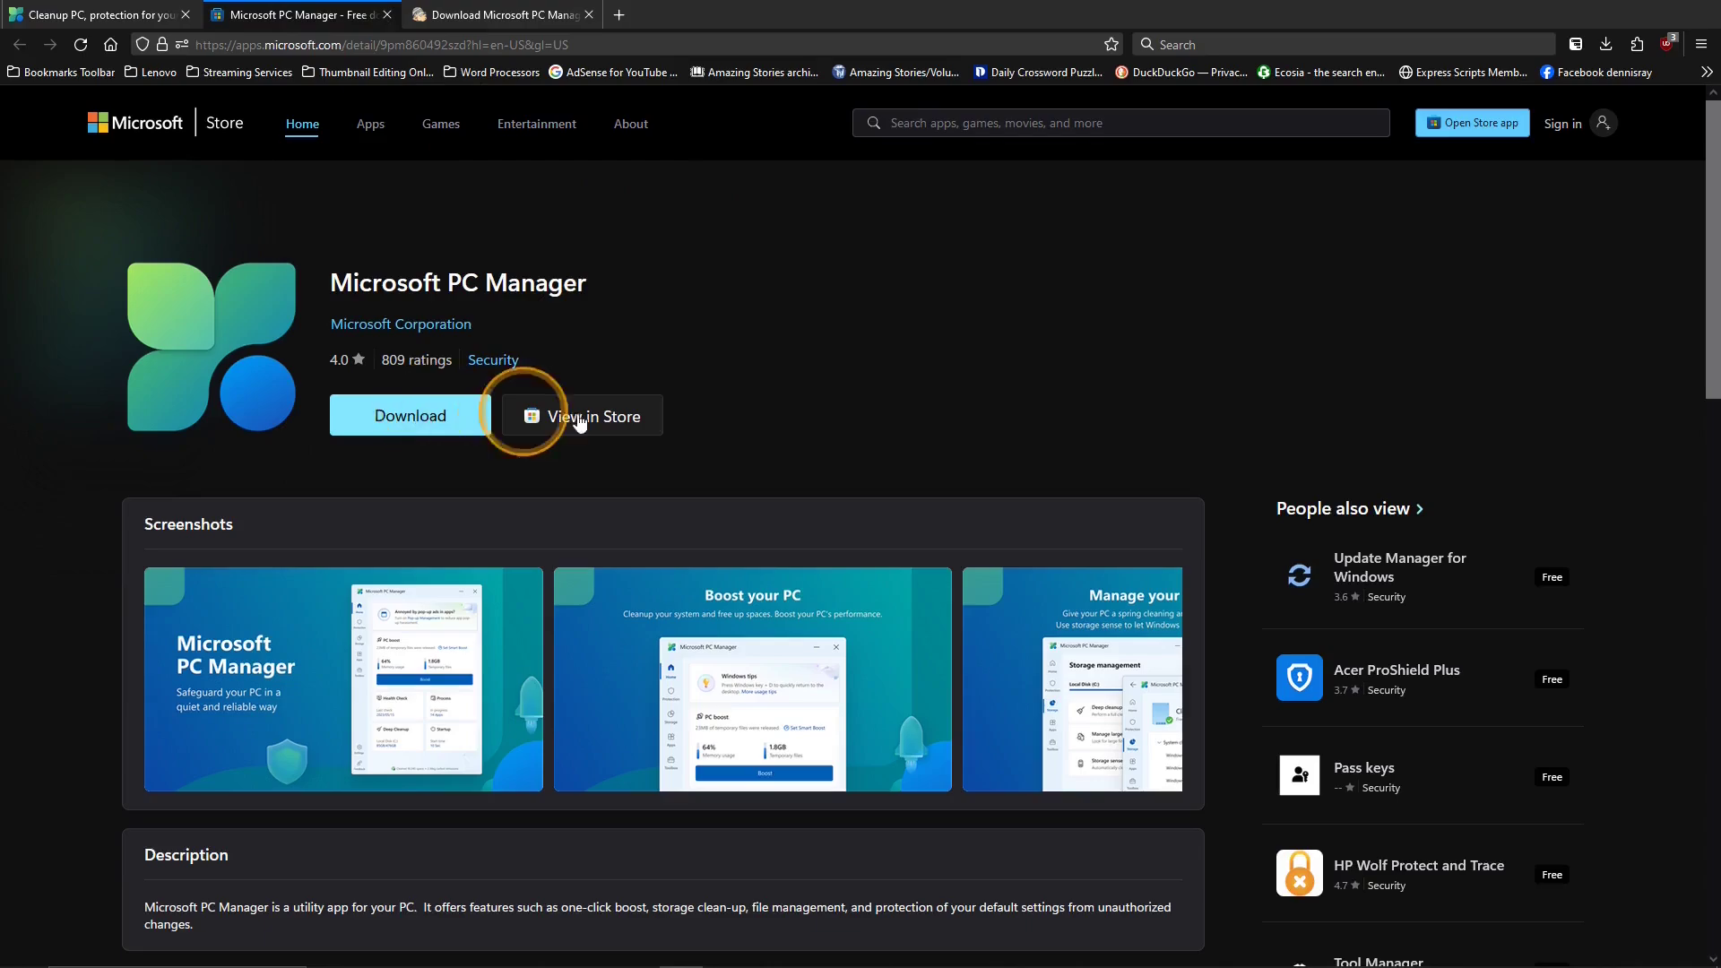
{"action": "left_click_drag", "start_coordinate": [1715, 259], "coordinate": [1714, 337]}
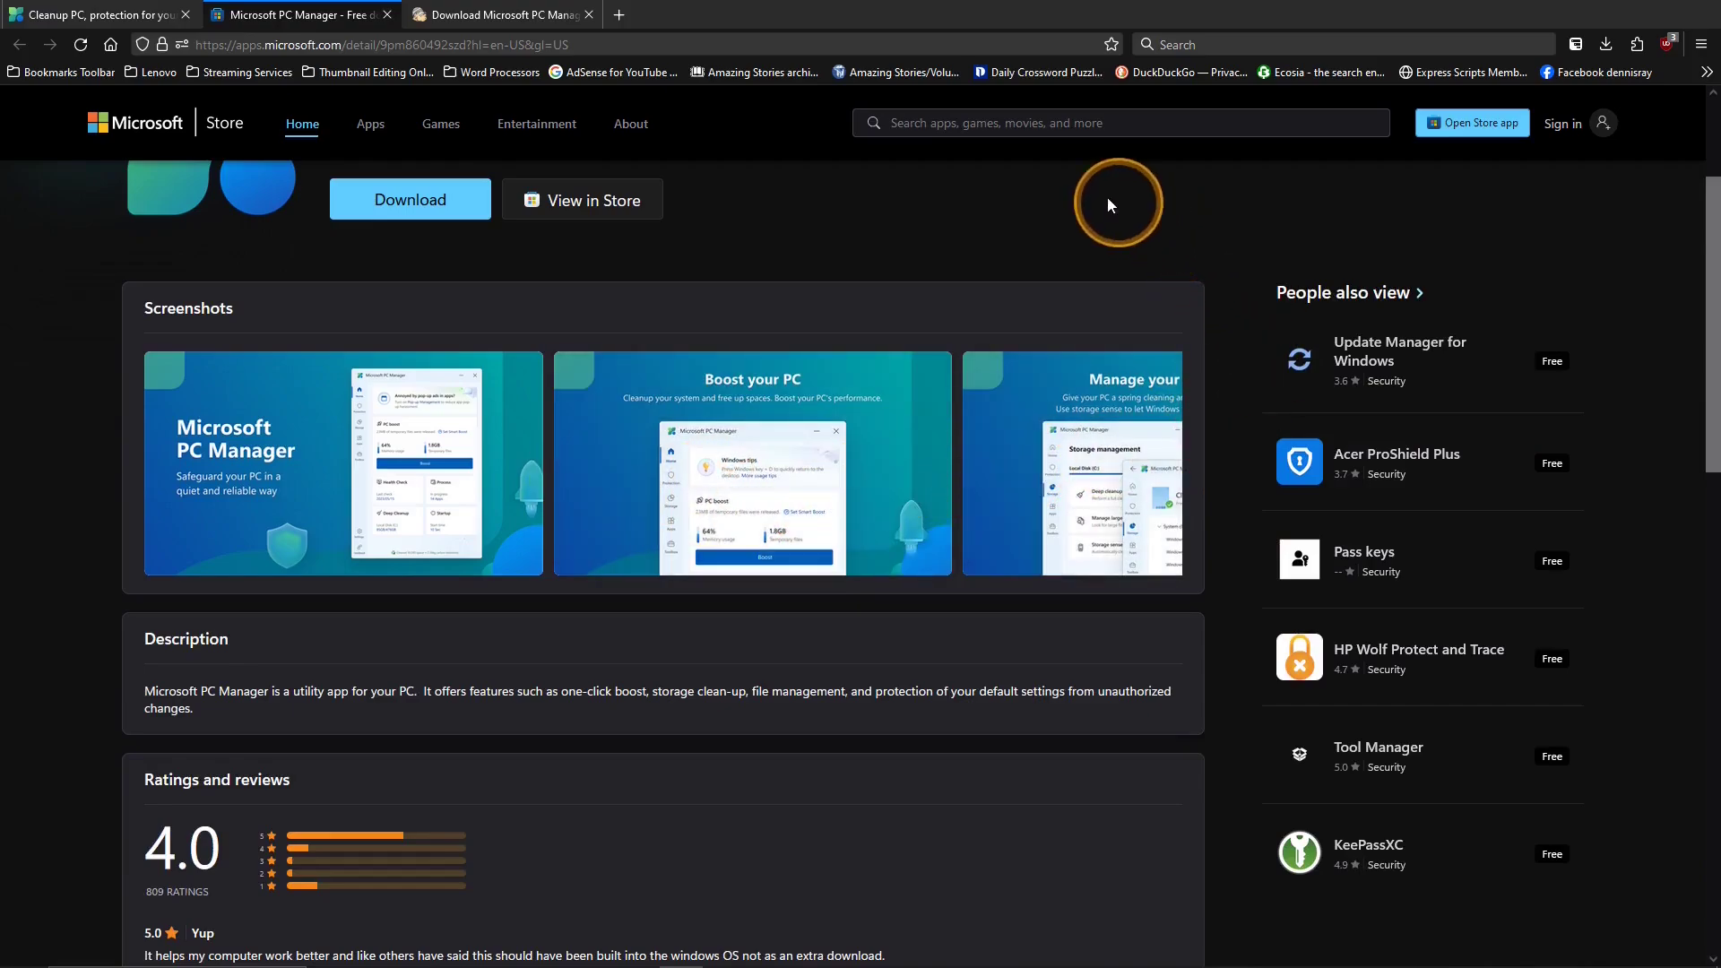
Switch to the MajorGeeks page and follow its Download (Microsoft Store) link for PC Manager
{"action": "left_click", "coordinate": [492, 15]}
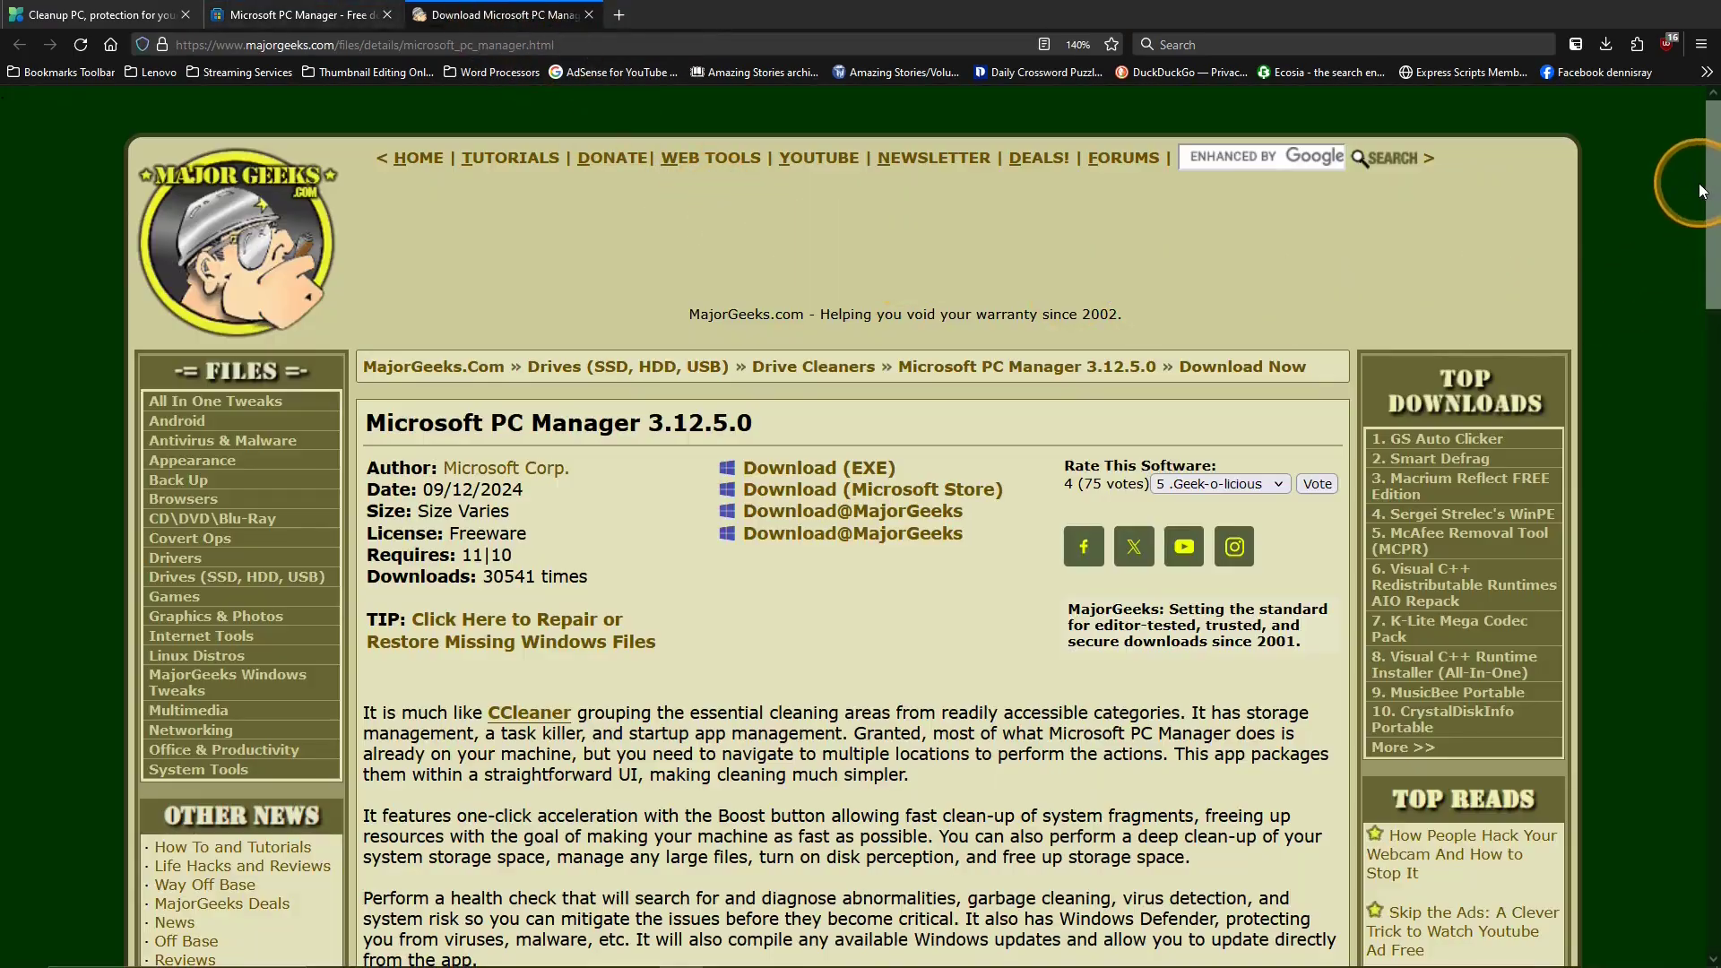
{"action": "left_click_drag", "start_coordinate": [1709, 181], "coordinate": [1715, 276]}
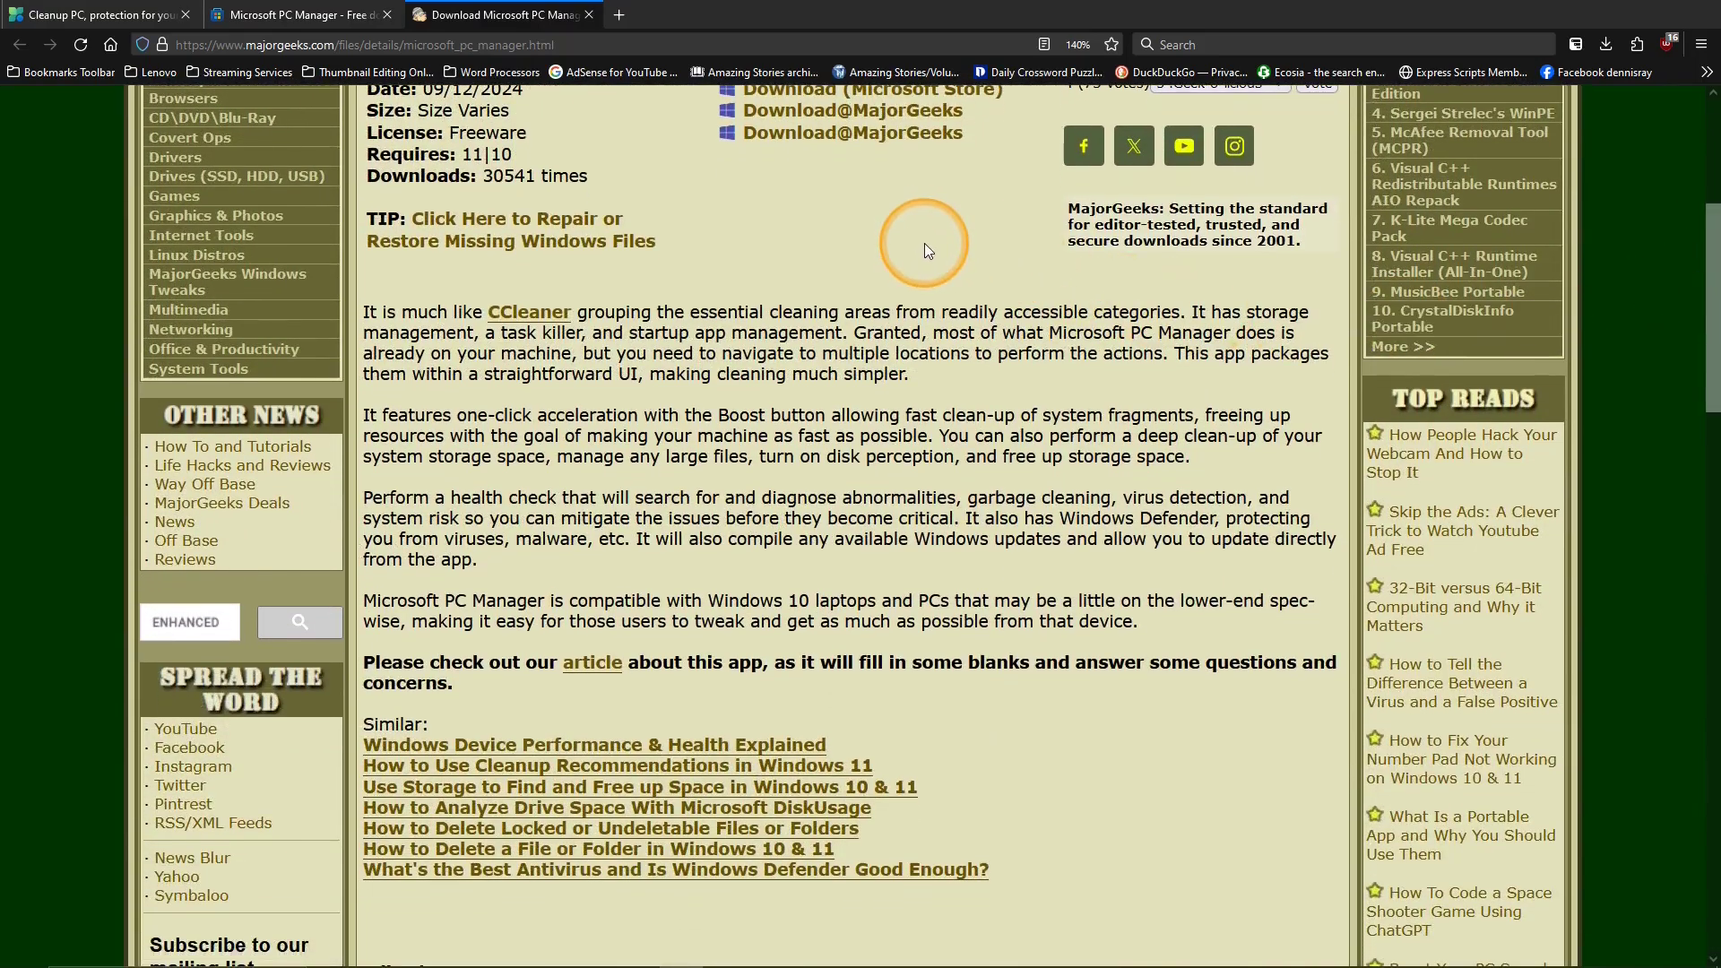
{"action": "left_click_drag", "start_coordinate": [1715, 269], "coordinate": [1712, 161]}
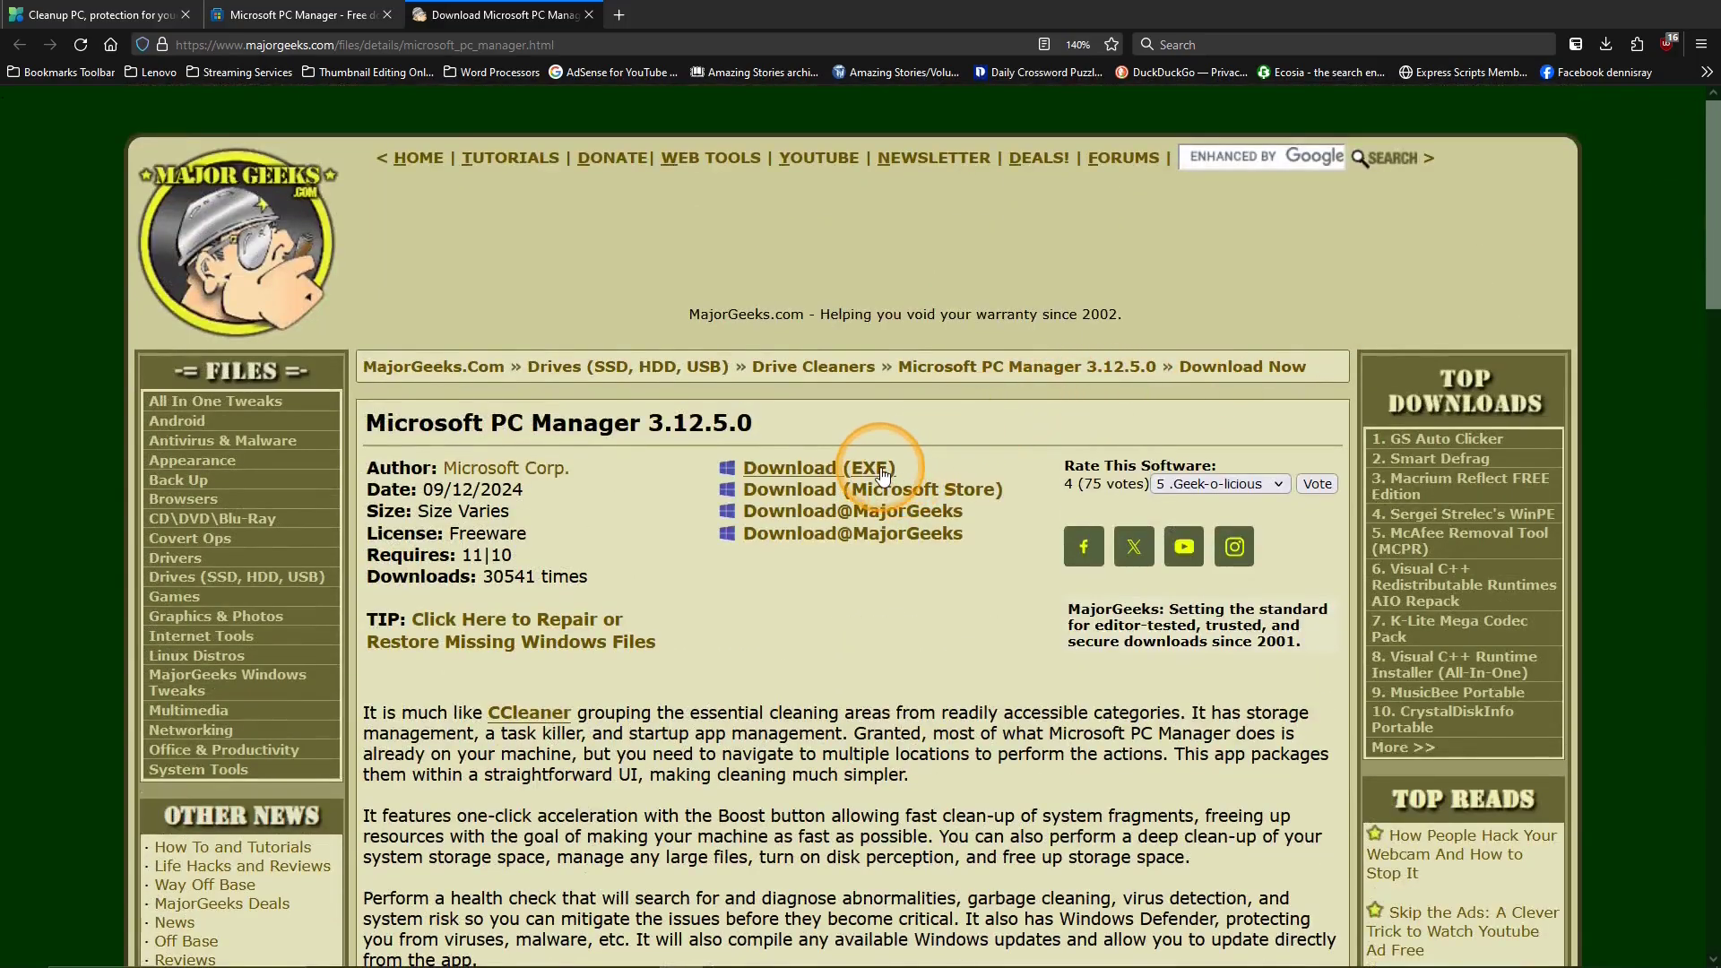
{"action": "left_click", "coordinate": [778, 489]}
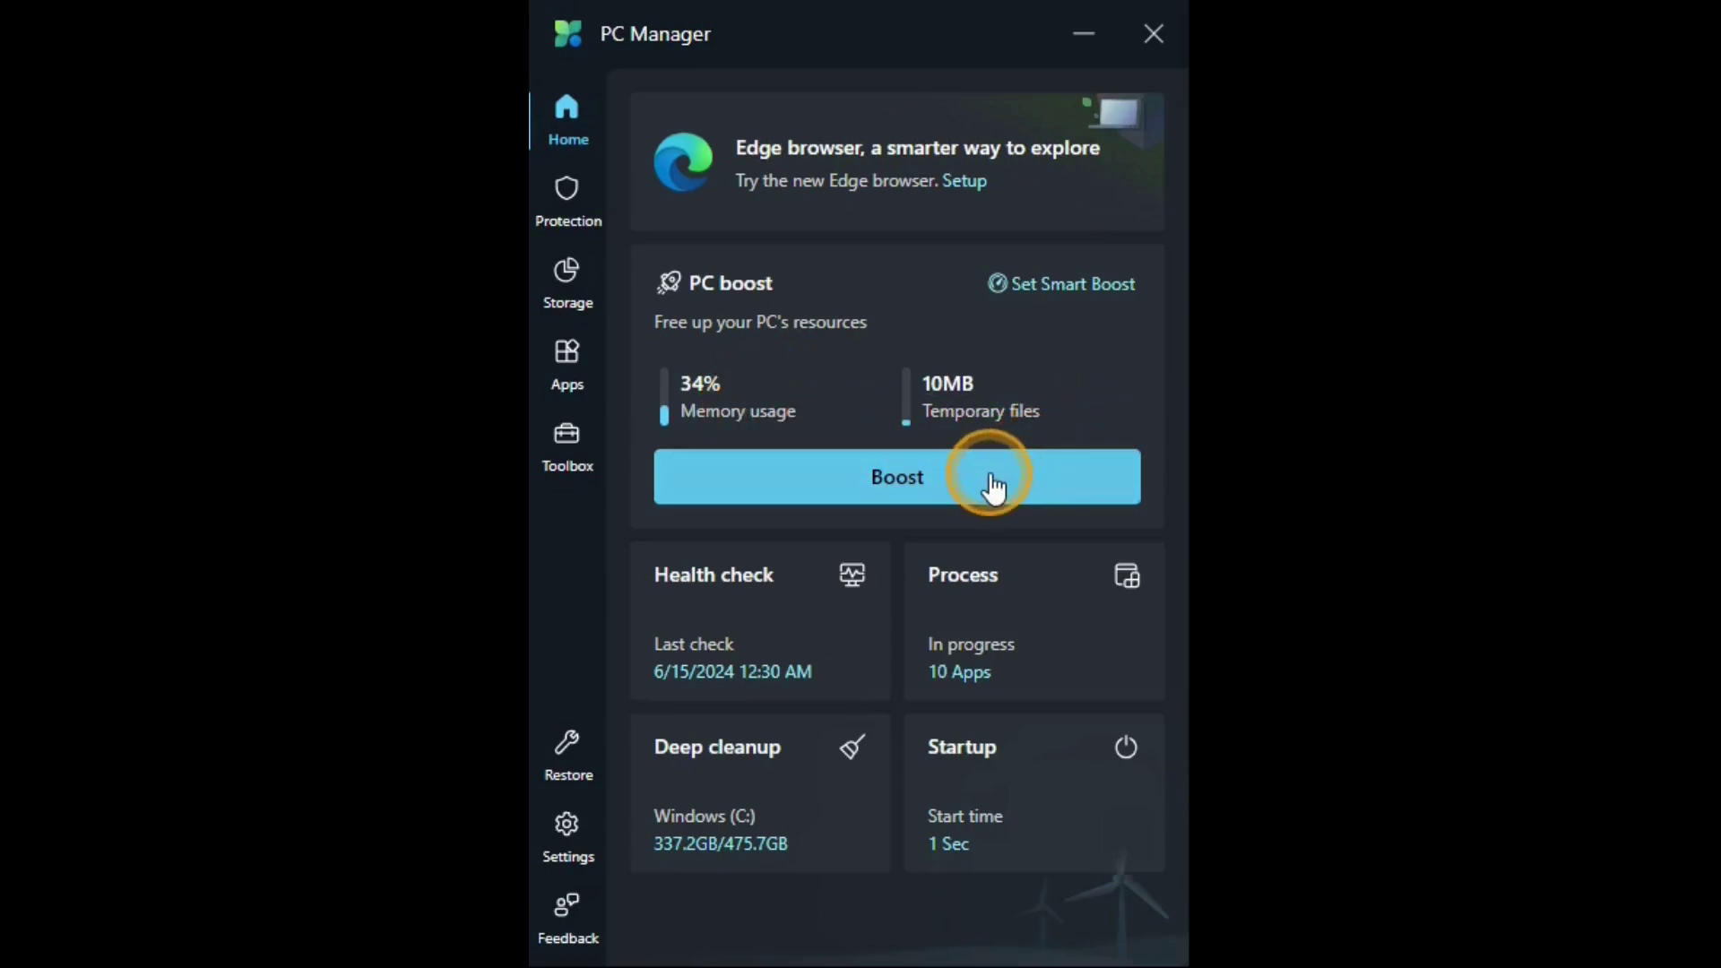
Run Boost from the Home page, freeing 10MB of temporary files and lowering memory to 32%
{"action": "left_click", "coordinate": [872, 477]}
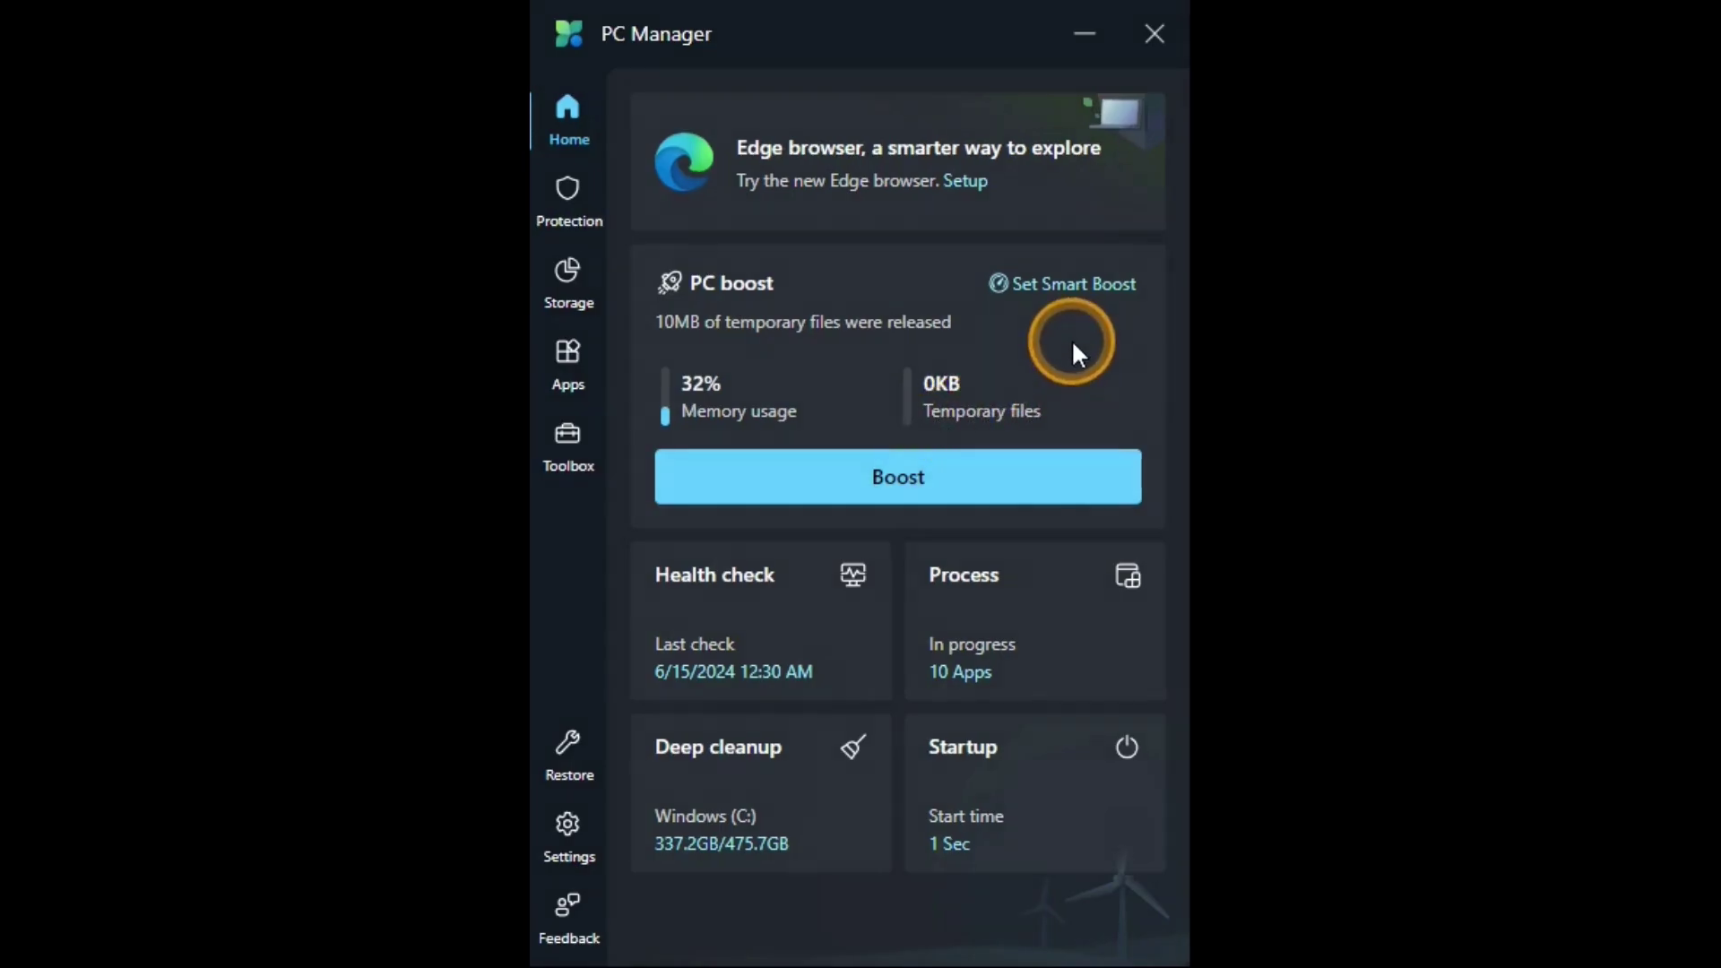
{"action": "left_click", "coordinate": [1057, 294]}
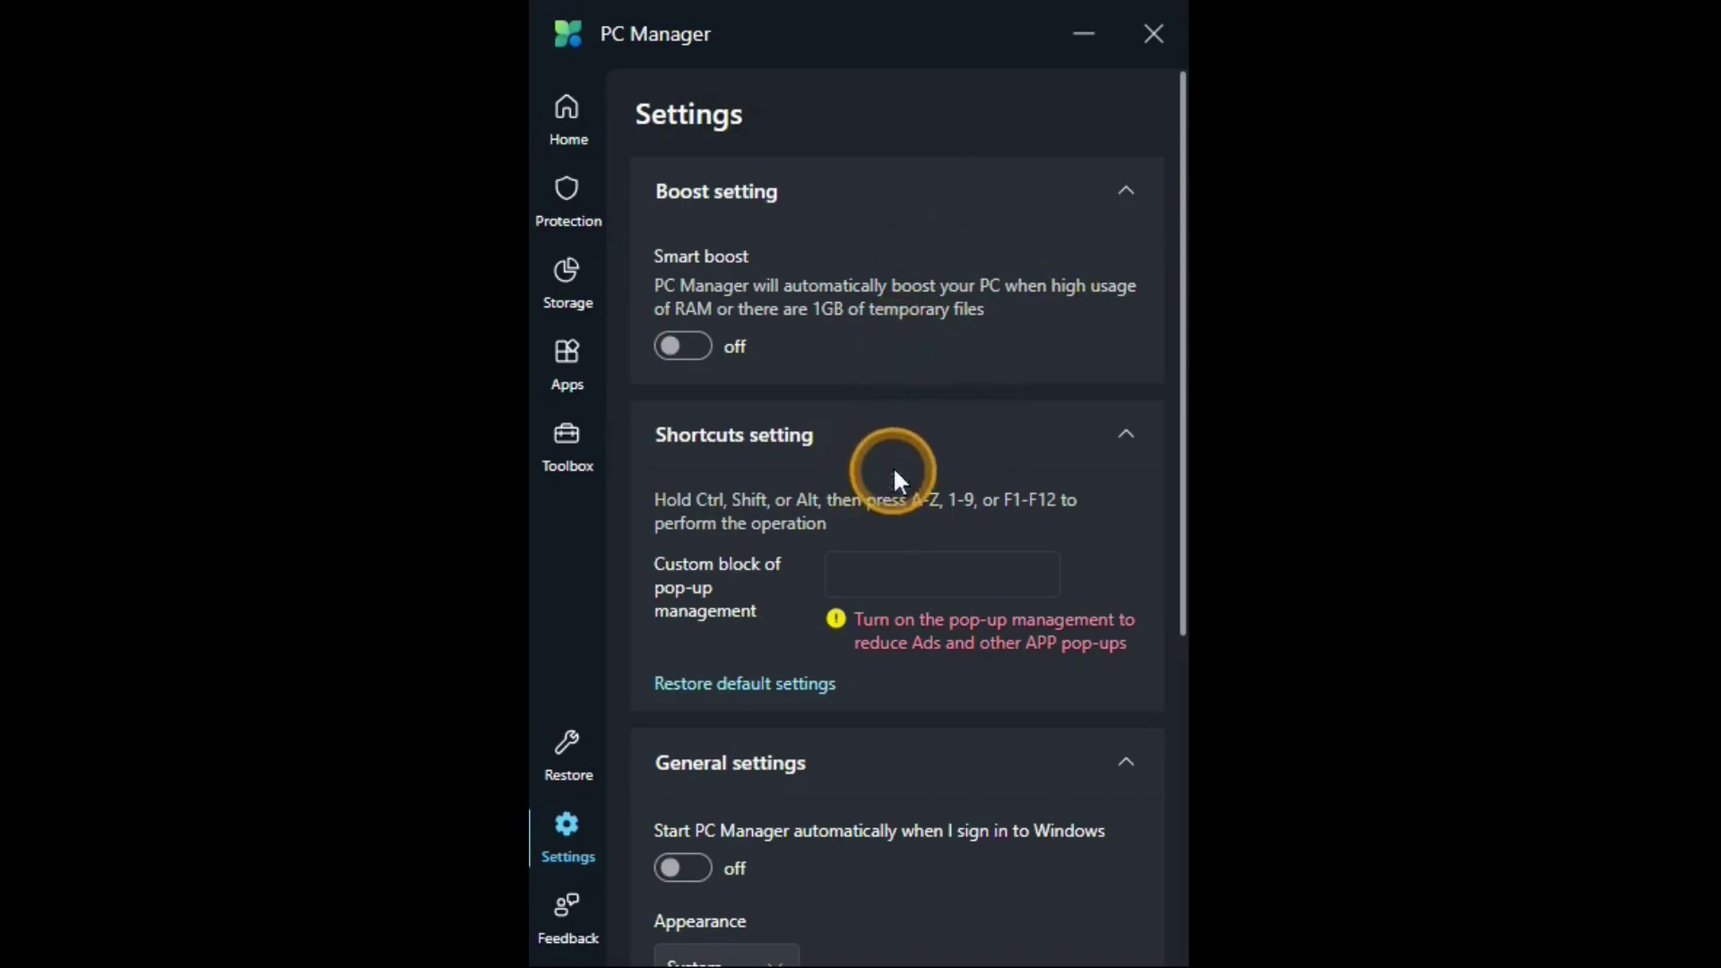
{"action": "left_click", "coordinate": [1183, 484]}
{"action": "left_click_drag", "start_coordinate": [1183, 484], "coordinate": [1182, 823]}
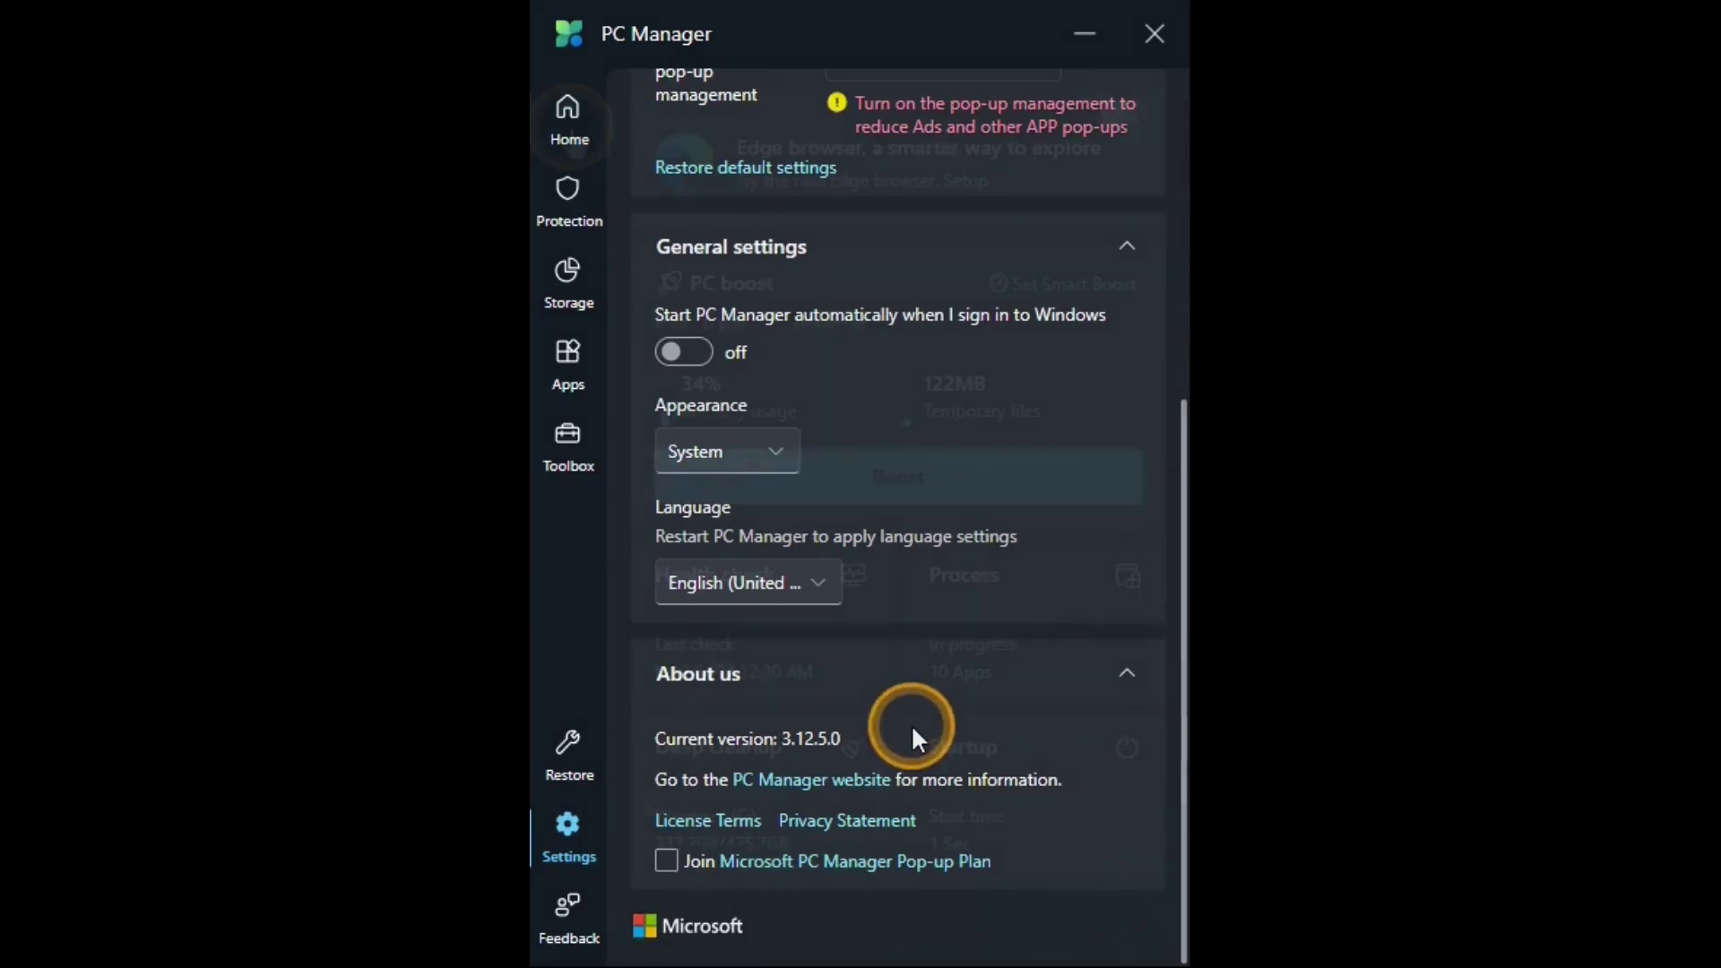
{"action": "left_click", "coordinate": [568, 133]}
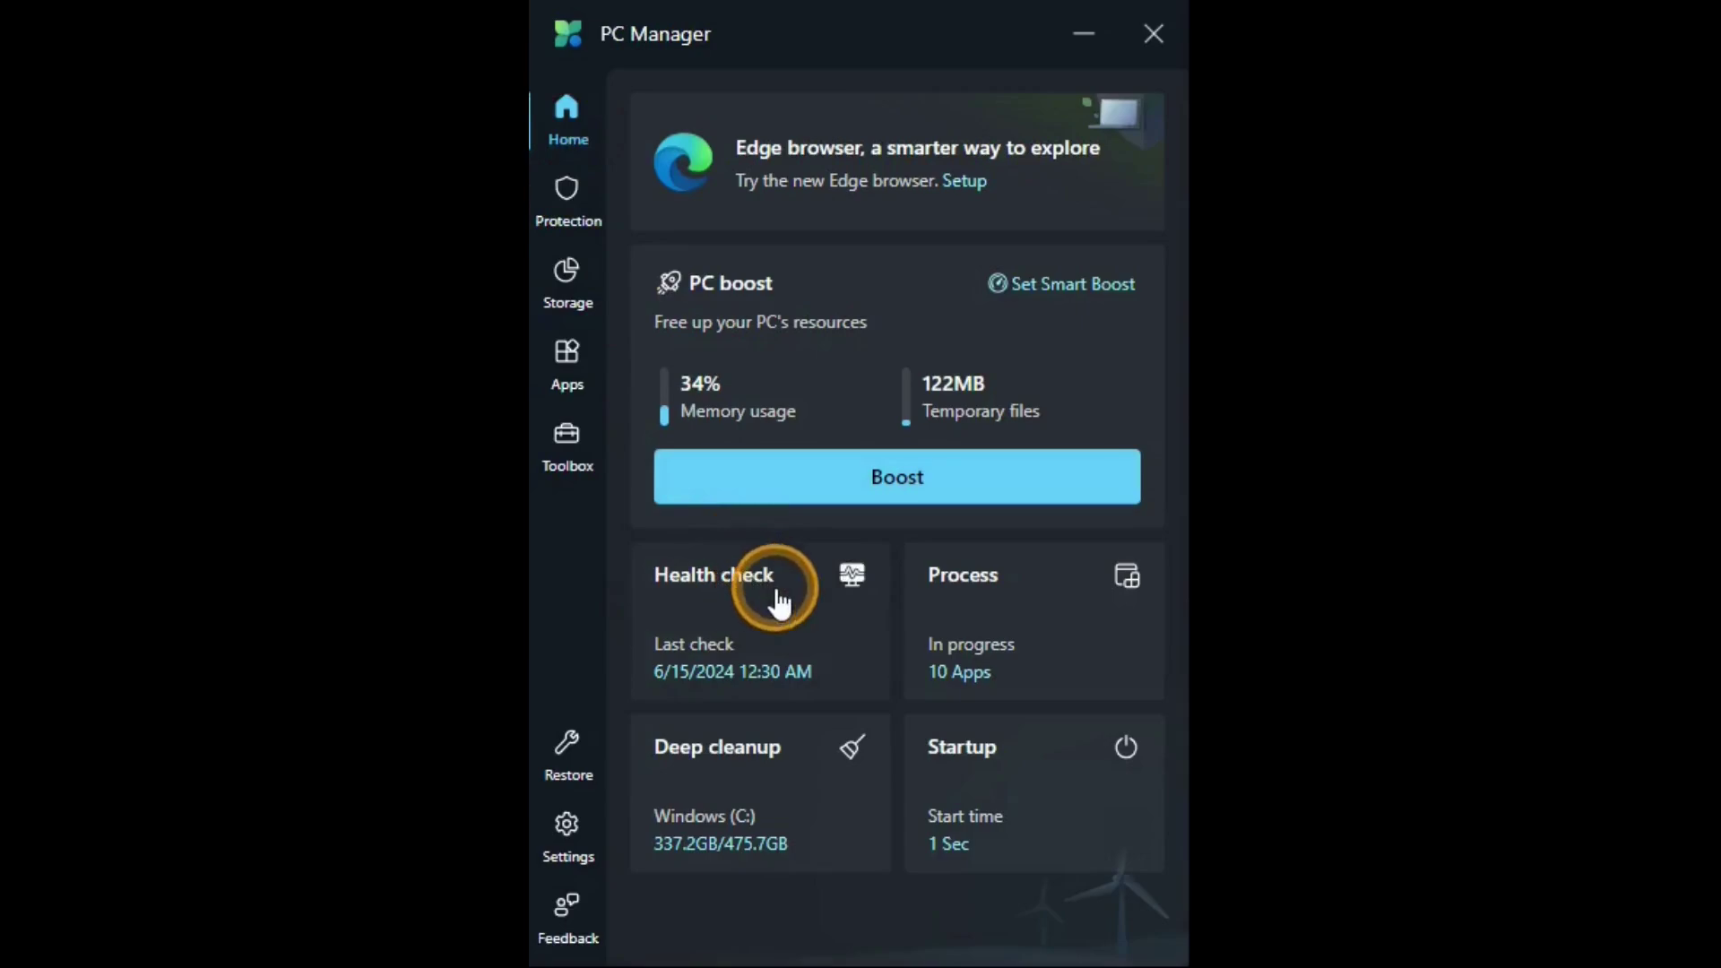
Look at Health check, running Processes and Deep cleanup in turn, returning Home after each
{"action": "left_click", "coordinate": [749, 577]}
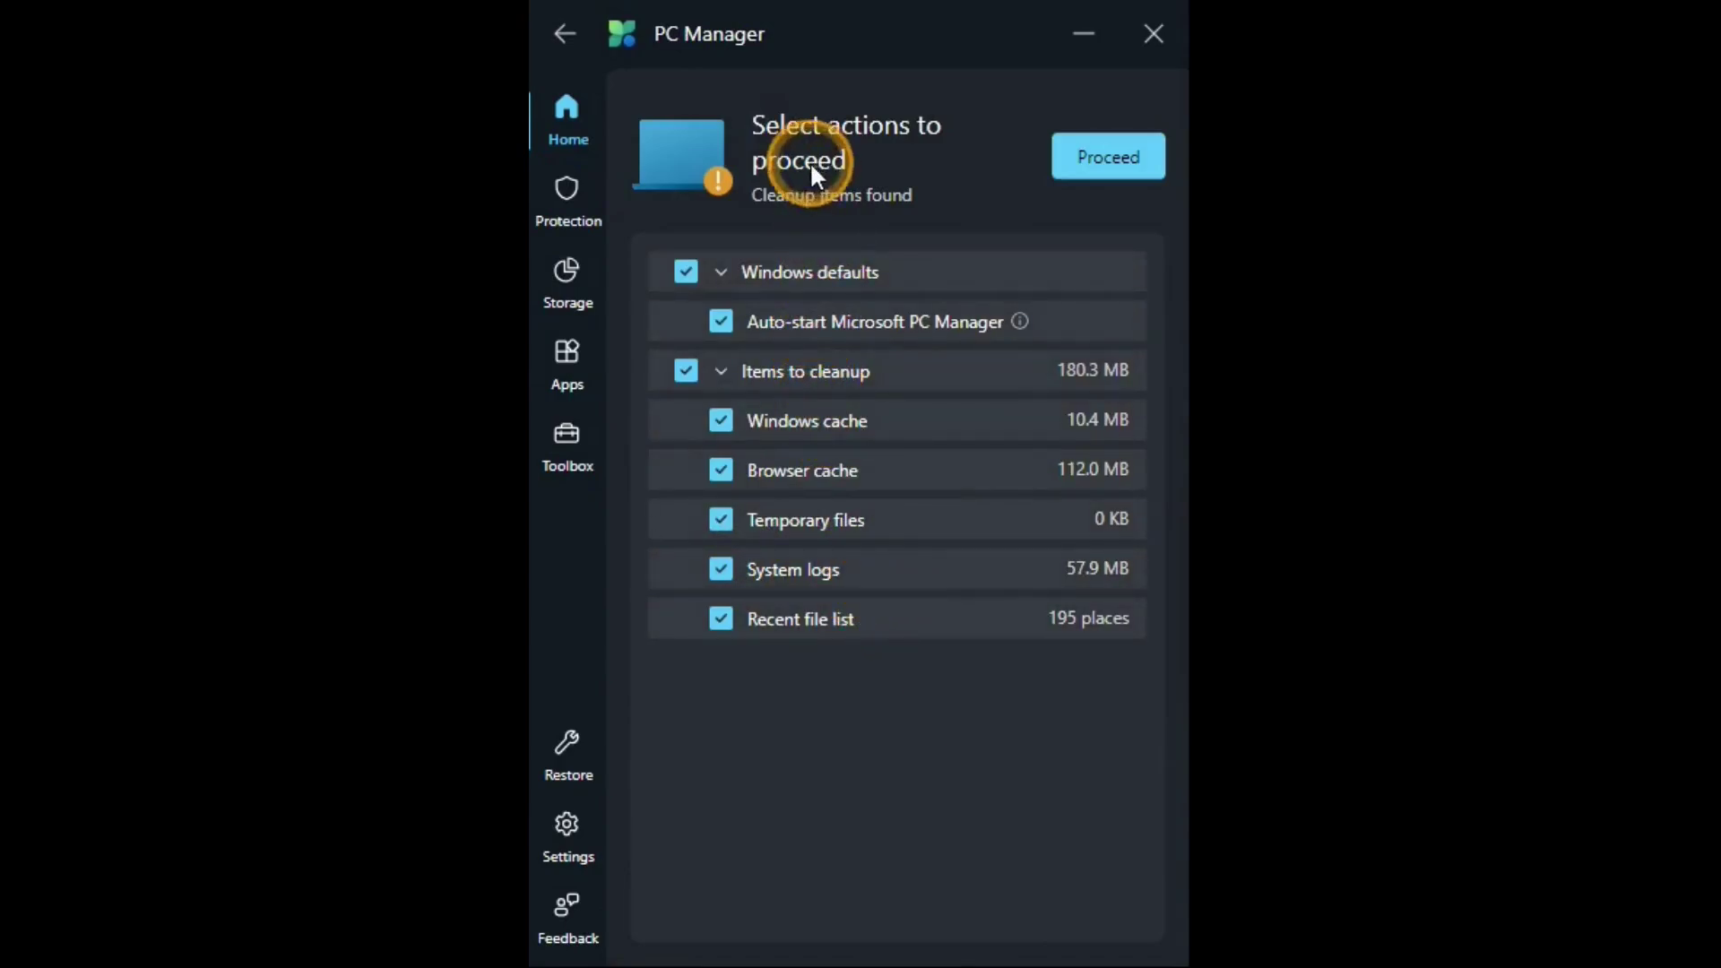
{"action": "left_click", "coordinate": [567, 112]}
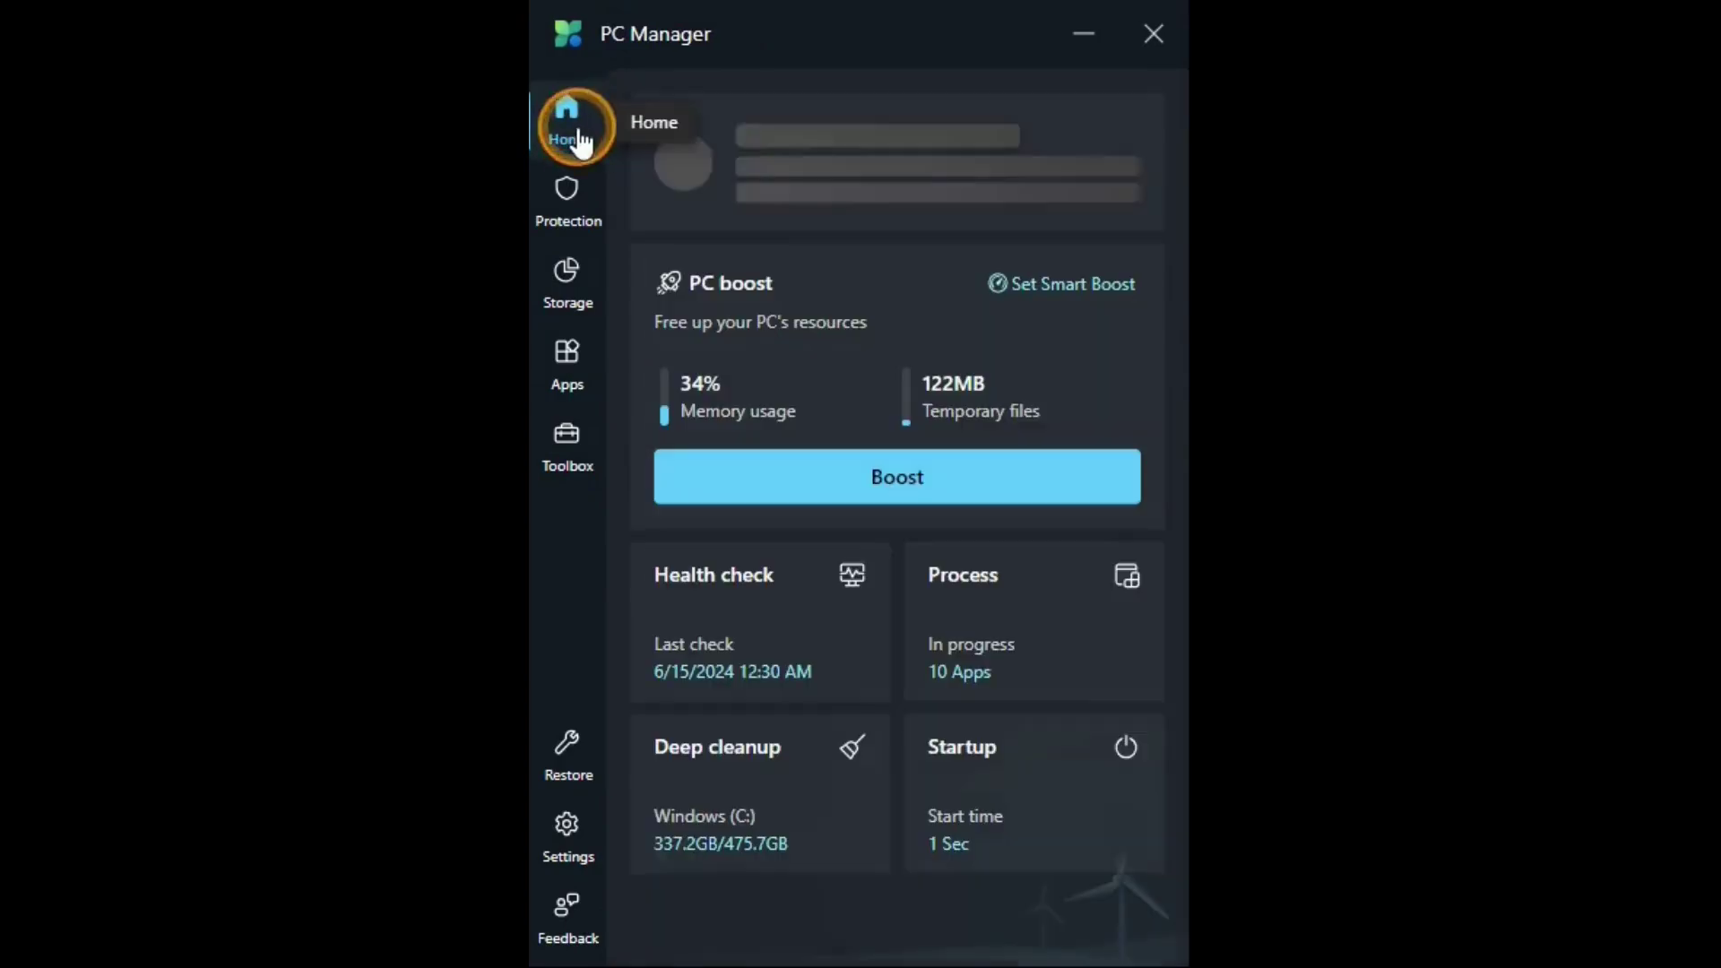
{"action": "left_click", "coordinate": [975, 581]}
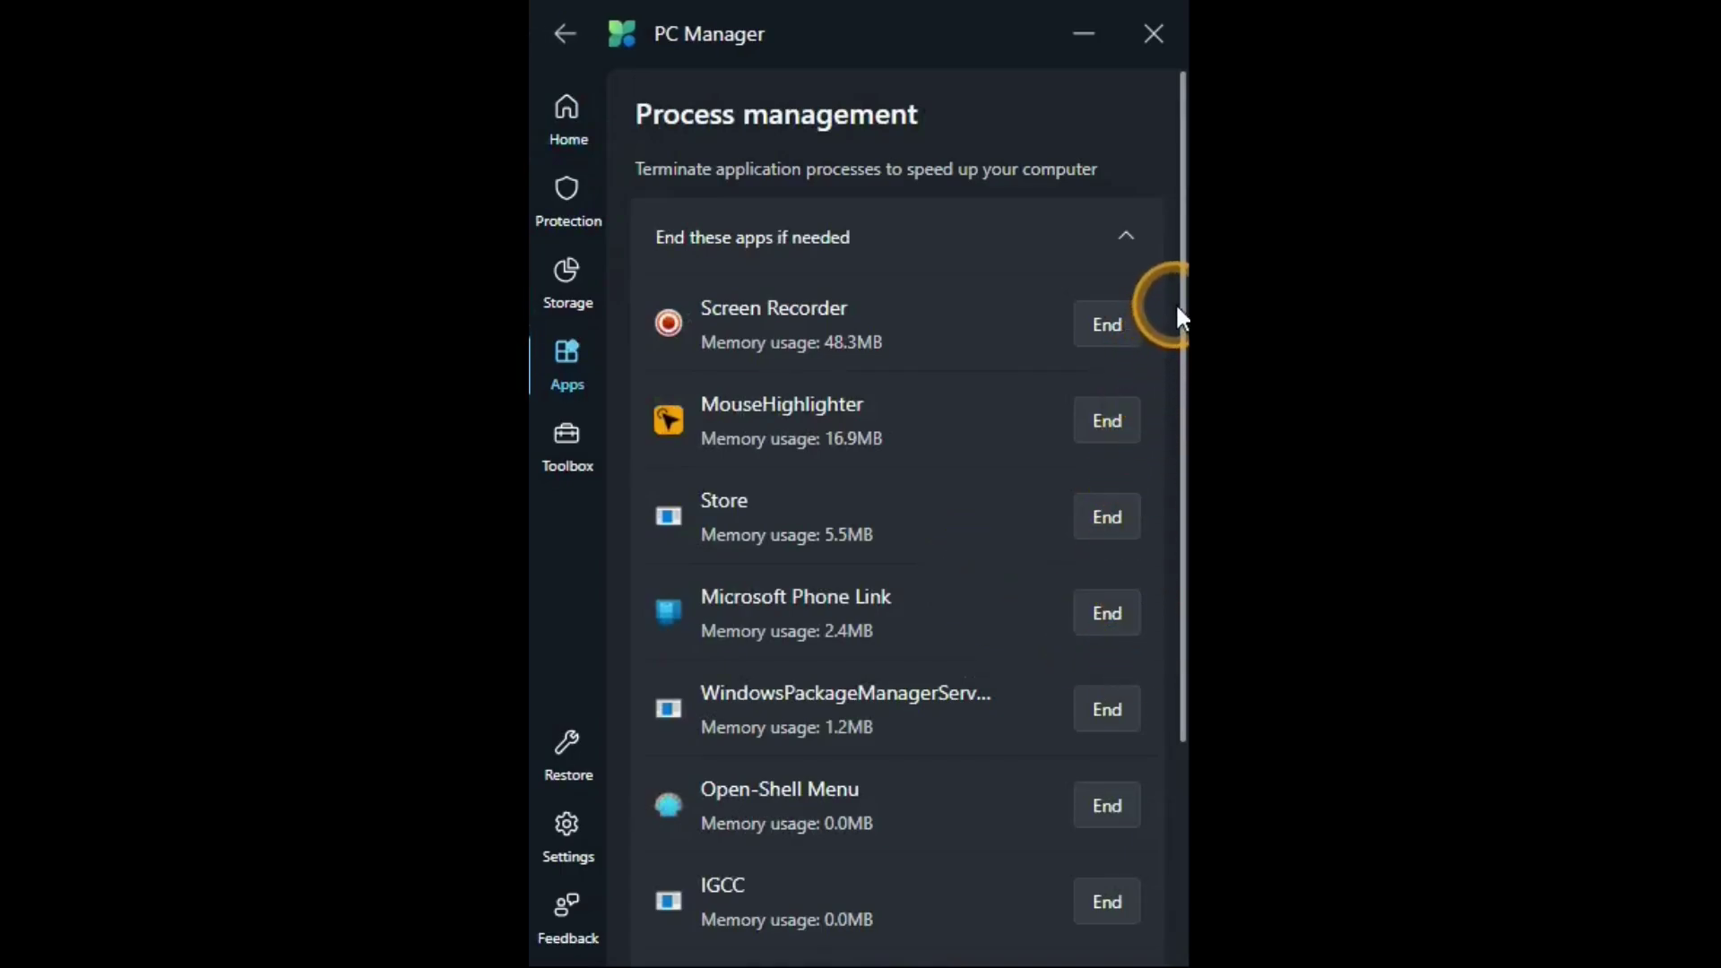
{"action": "mouse_move", "coordinate": [1180, 307]}
{"action": "left_mouse_down"}
{"action": "mouse_move", "coordinate": [1182, 605]}
{"action": "mouse_move", "coordinate": [1180, 296]}
{"action": "left_mouse_up"}
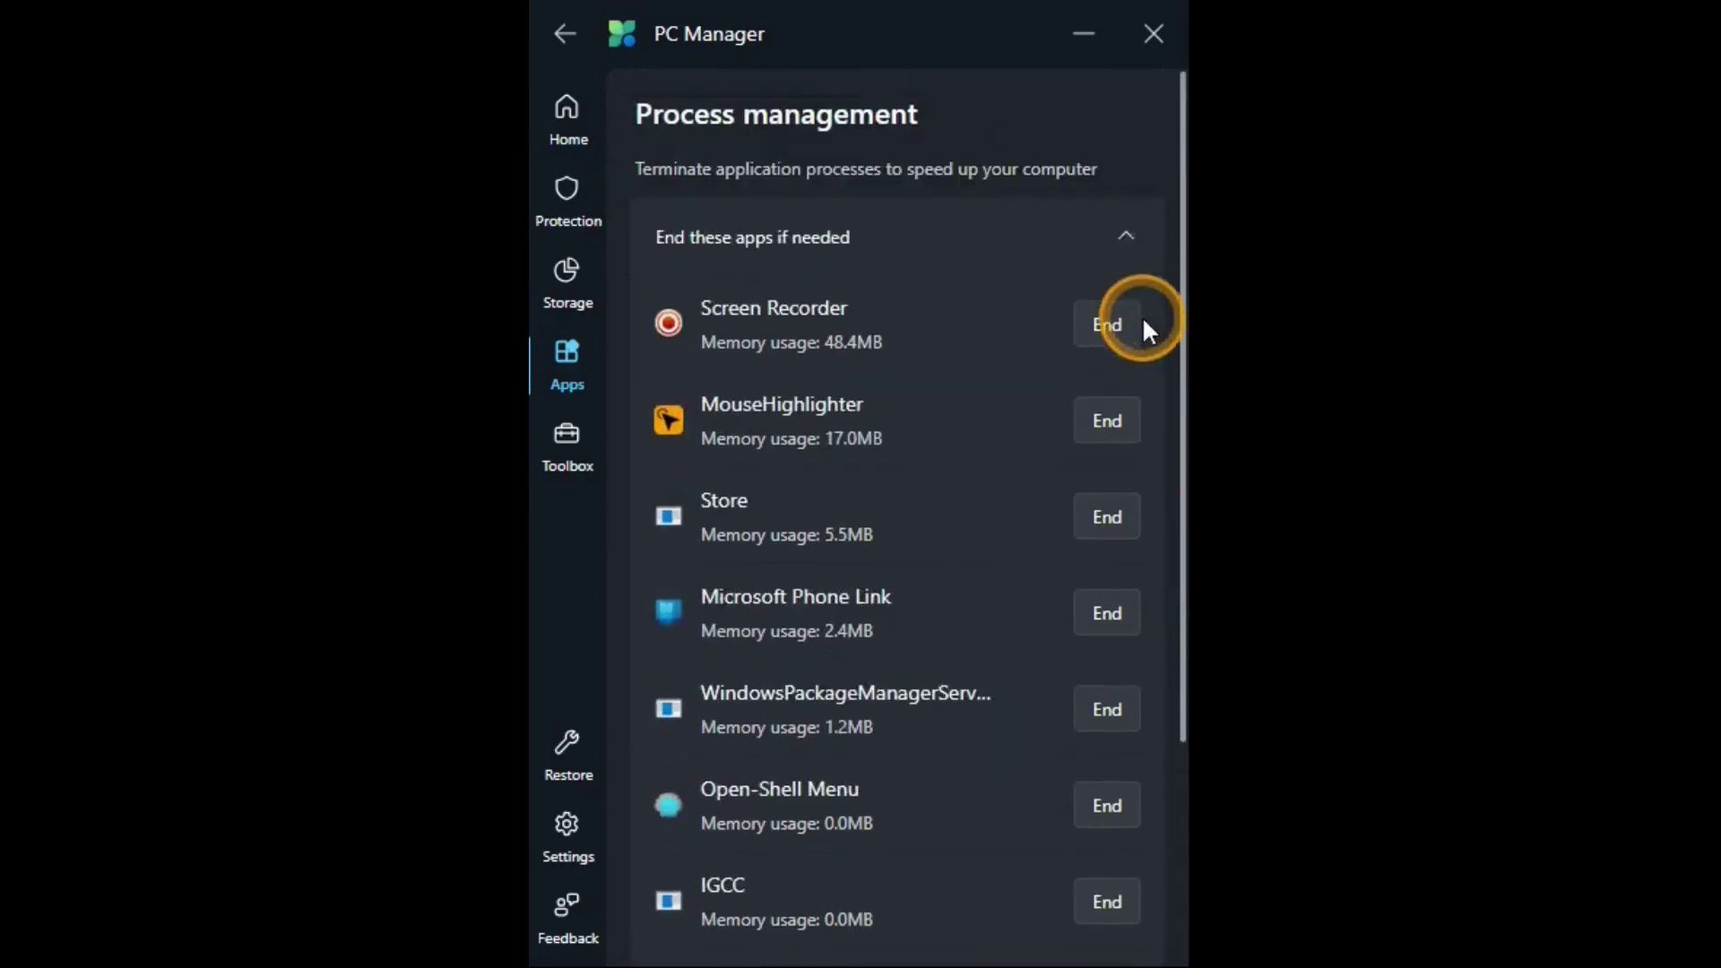
{"action": "left_click", "coordinate": [568, 112]}
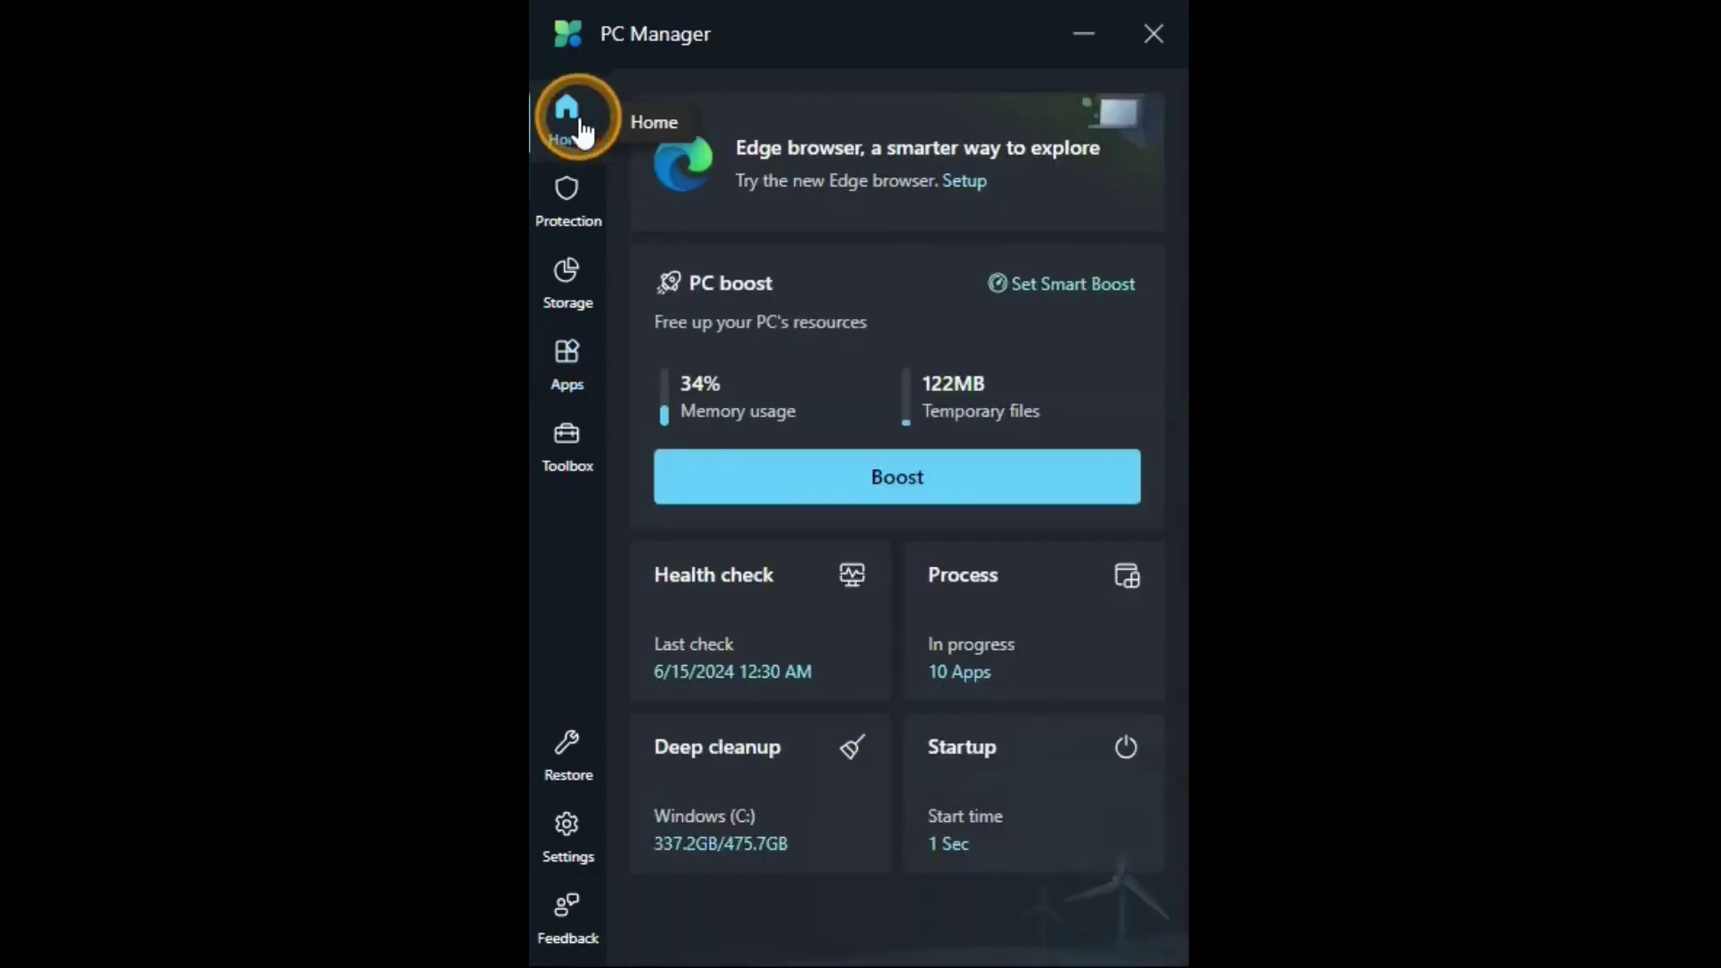
{"action": "left_click", "coordinate": [721, 740]}
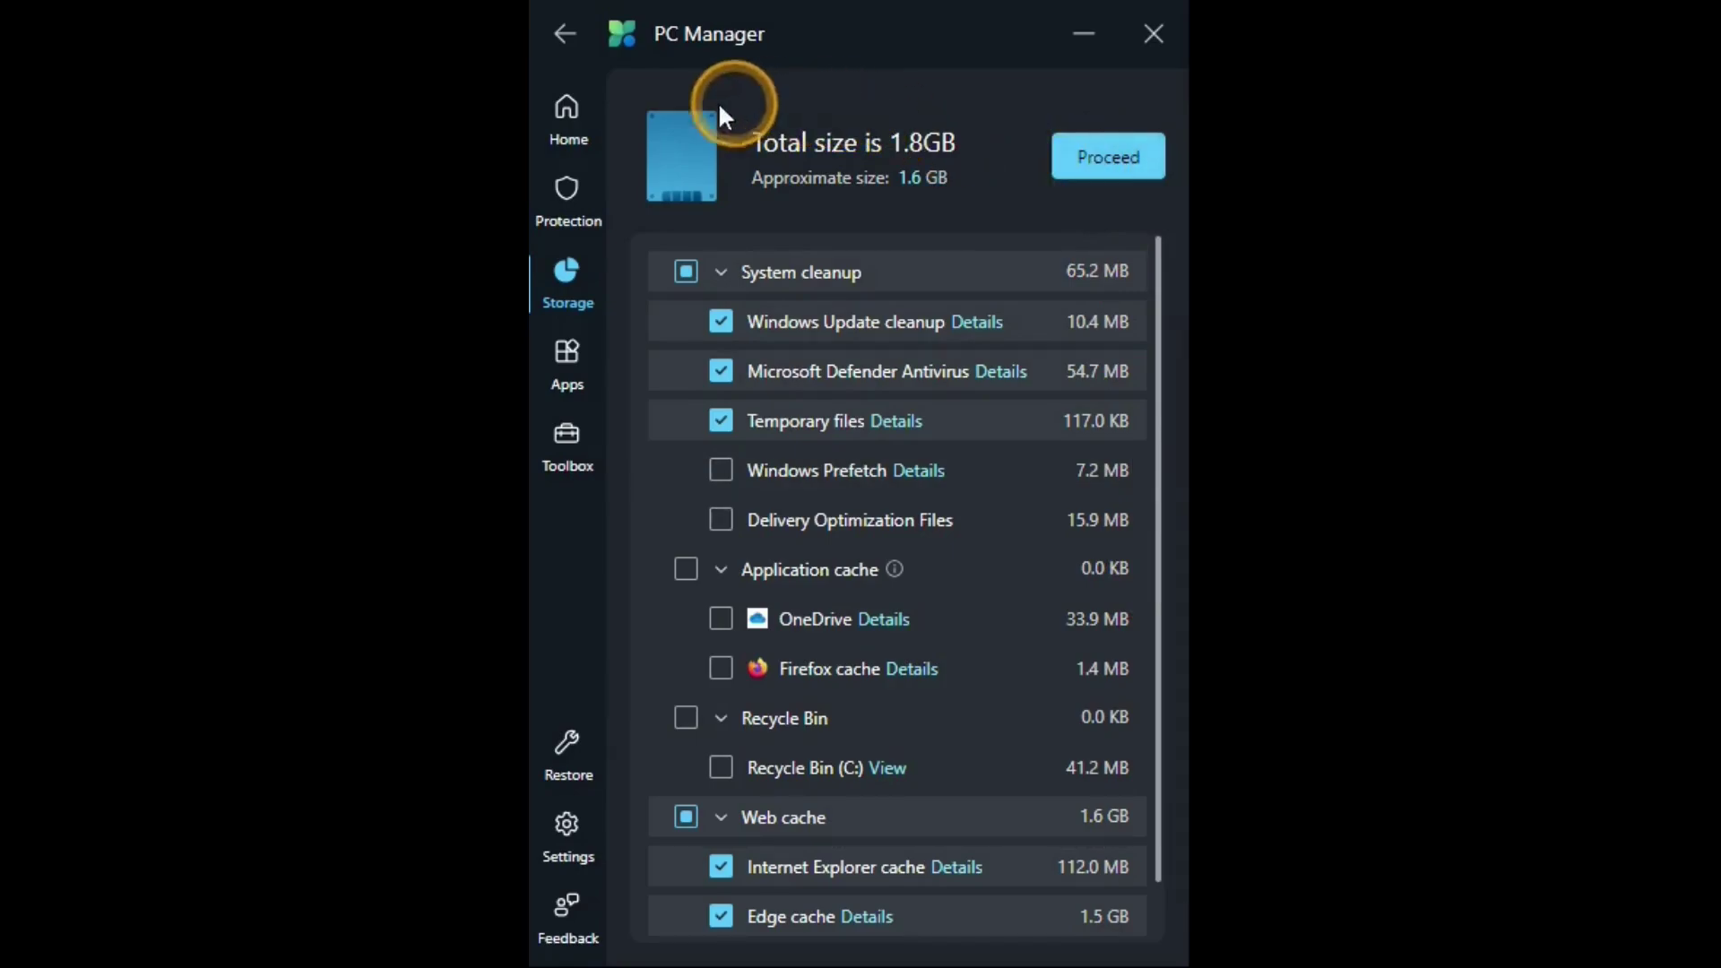
{"action": "left_click", "coordinate": [574, 121]}
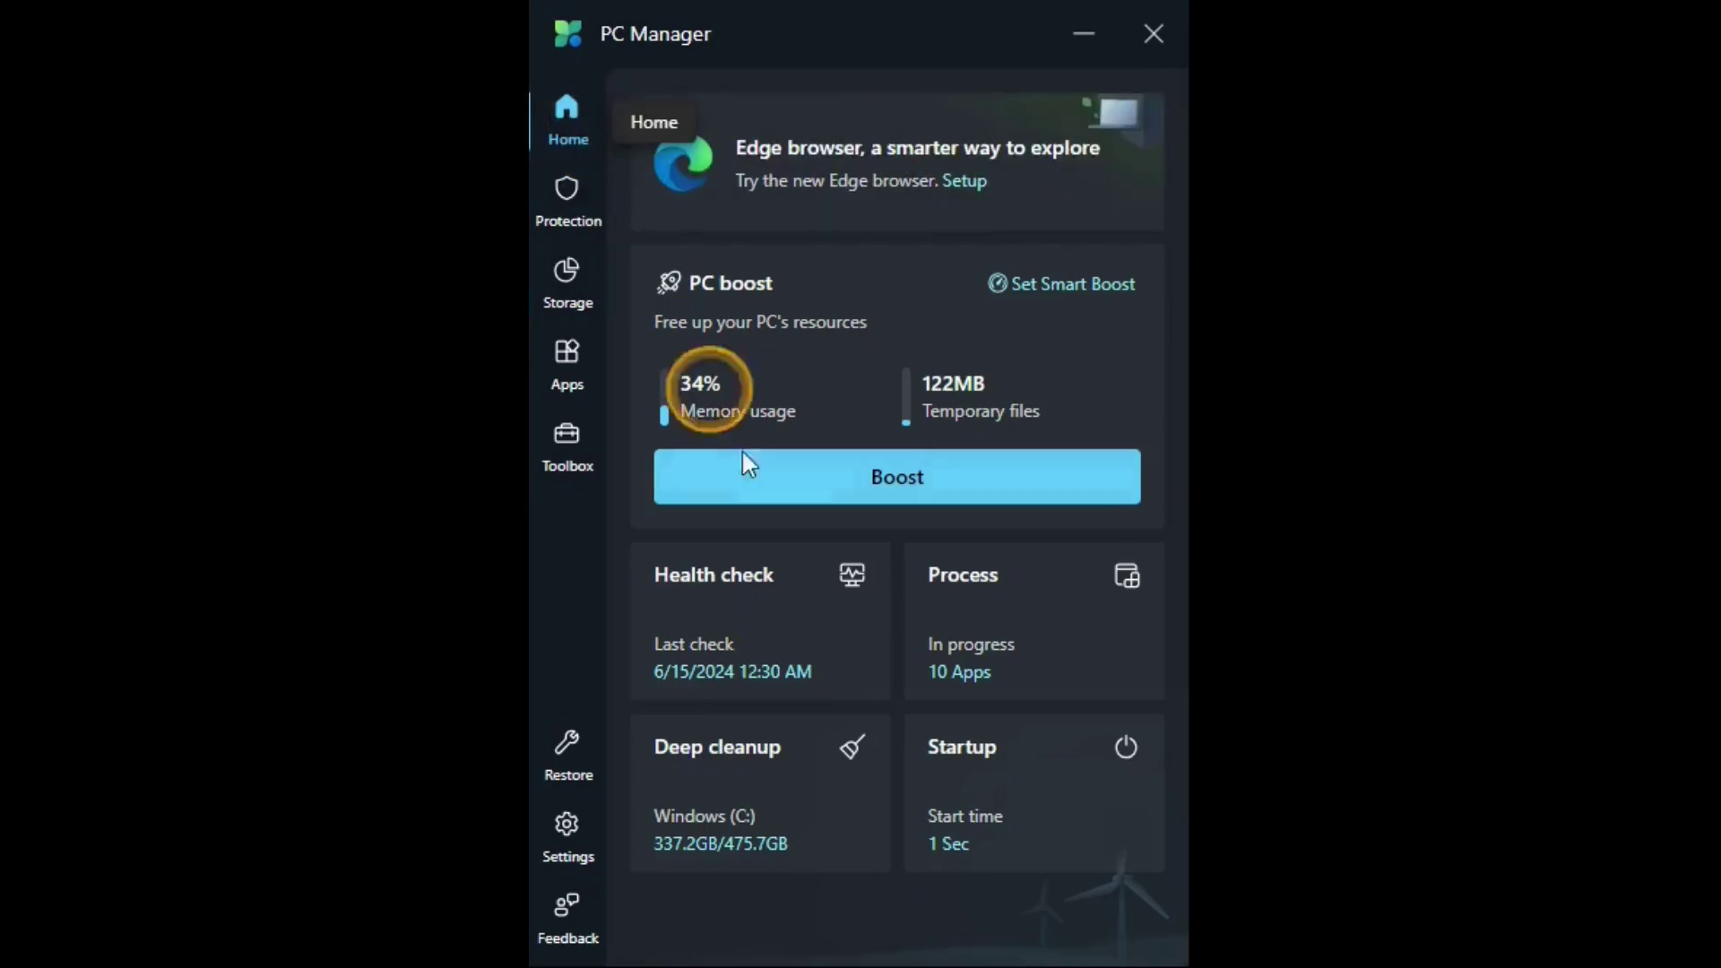
Show the startup apps recommended to keep on, then go to System protection via Home
{"action": "left_click", "coordinate": [969, 755]}
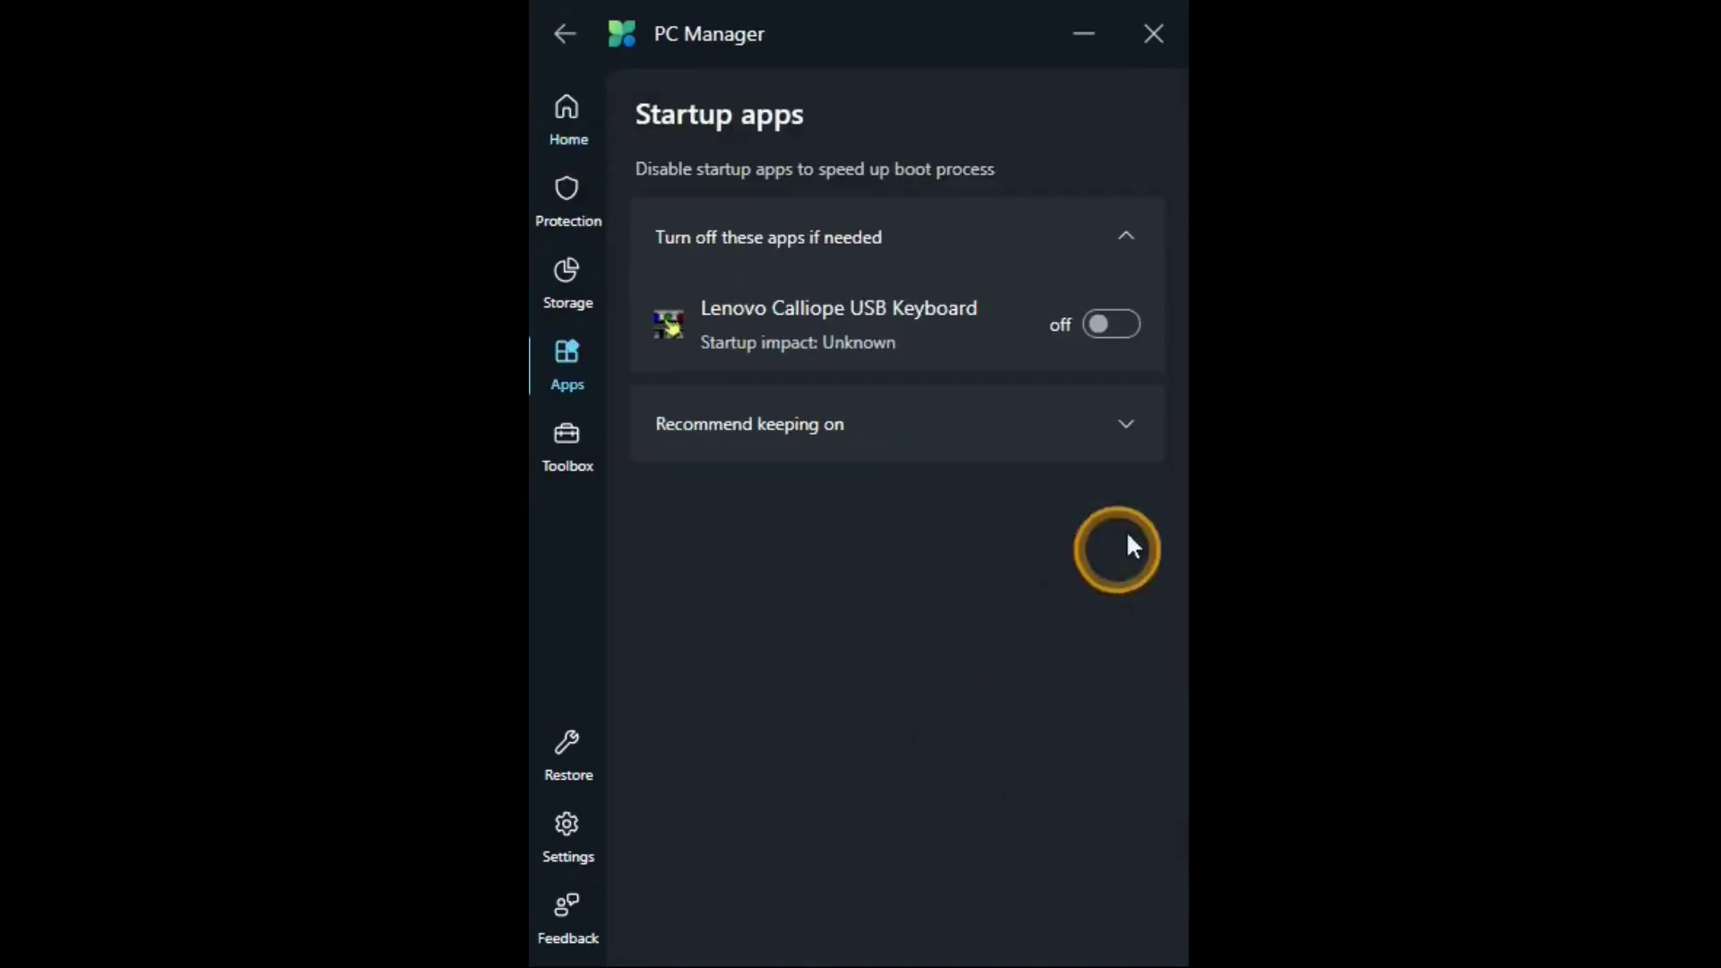
{"action": "left_click", "coordinate": [1127, 425]}
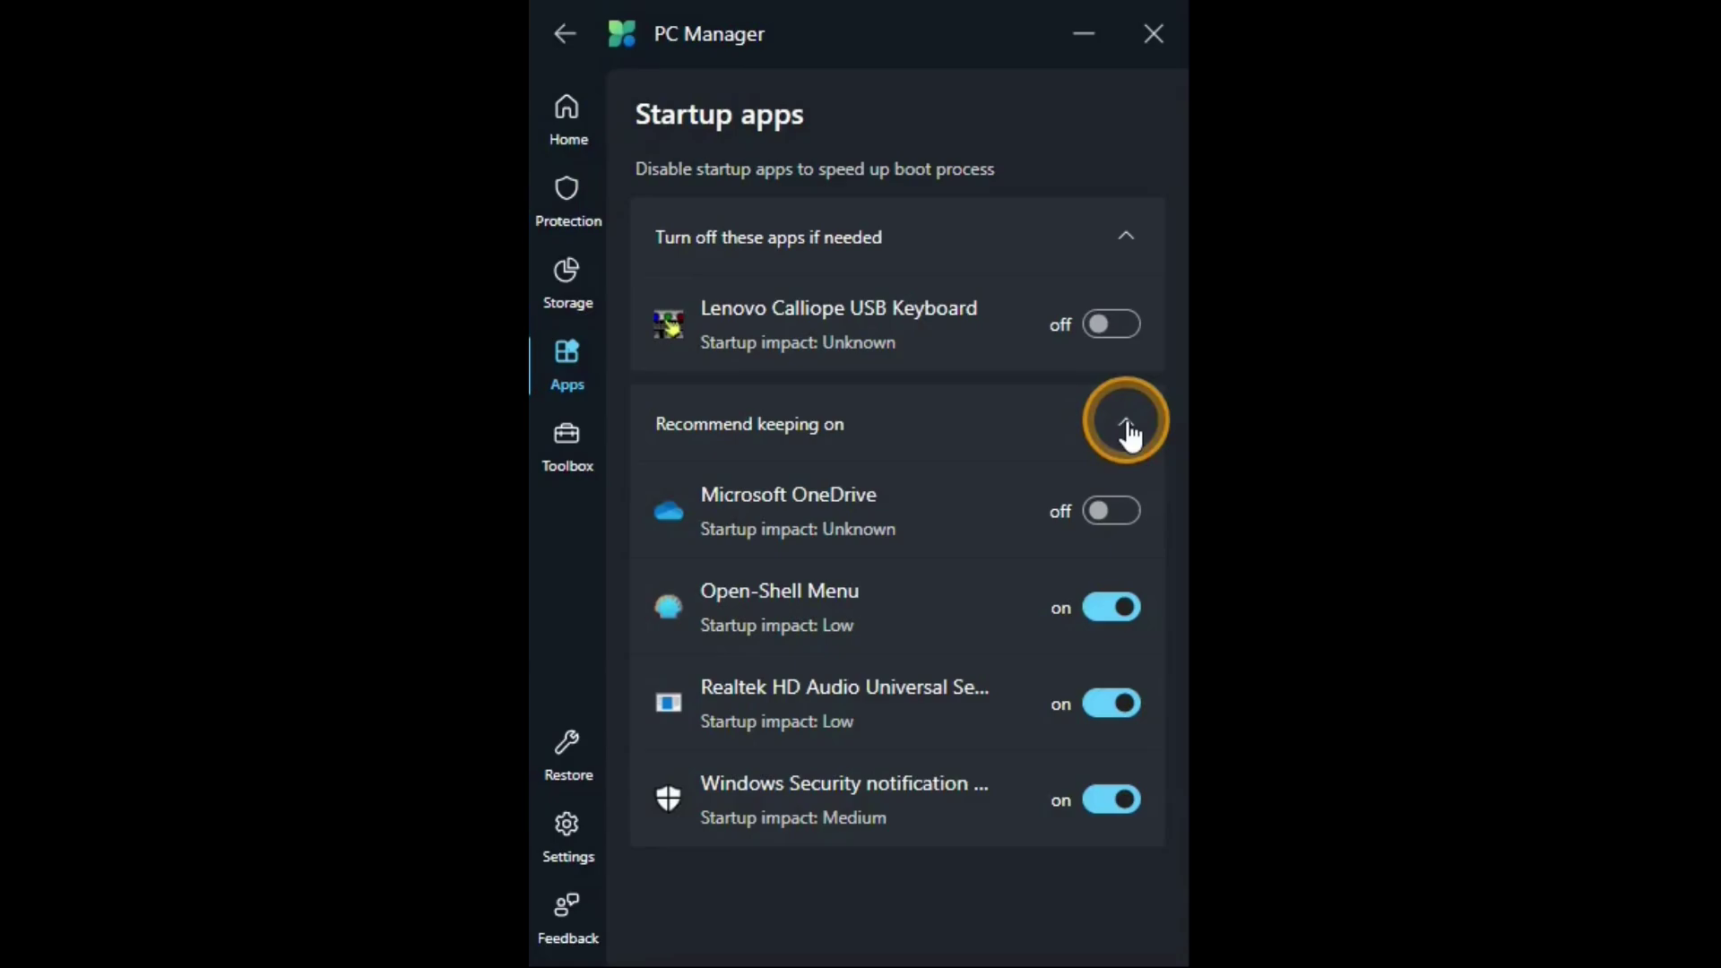
{"action": "left_click", "coordinate": [570, 148]}
{"action": "left_click", "coordinate": [575, 213]}
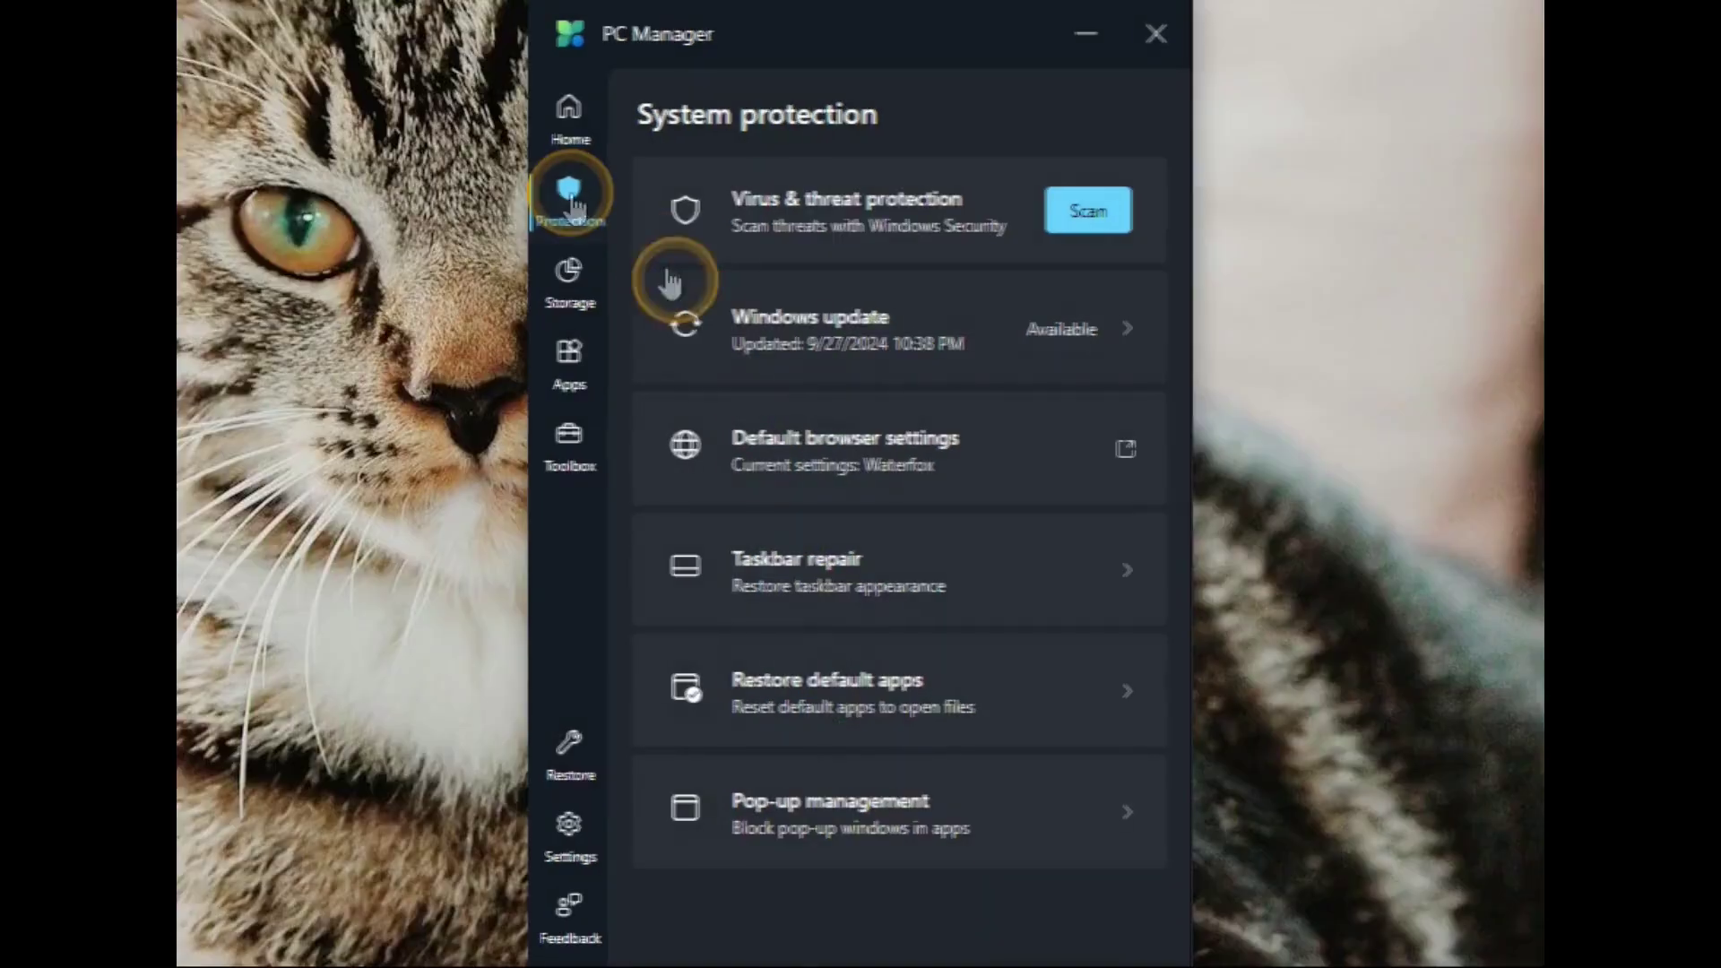
Open Storage management and glance at the downloaded files found for cleanup
{"action": "left_click", "coordinate": [570, 277]}
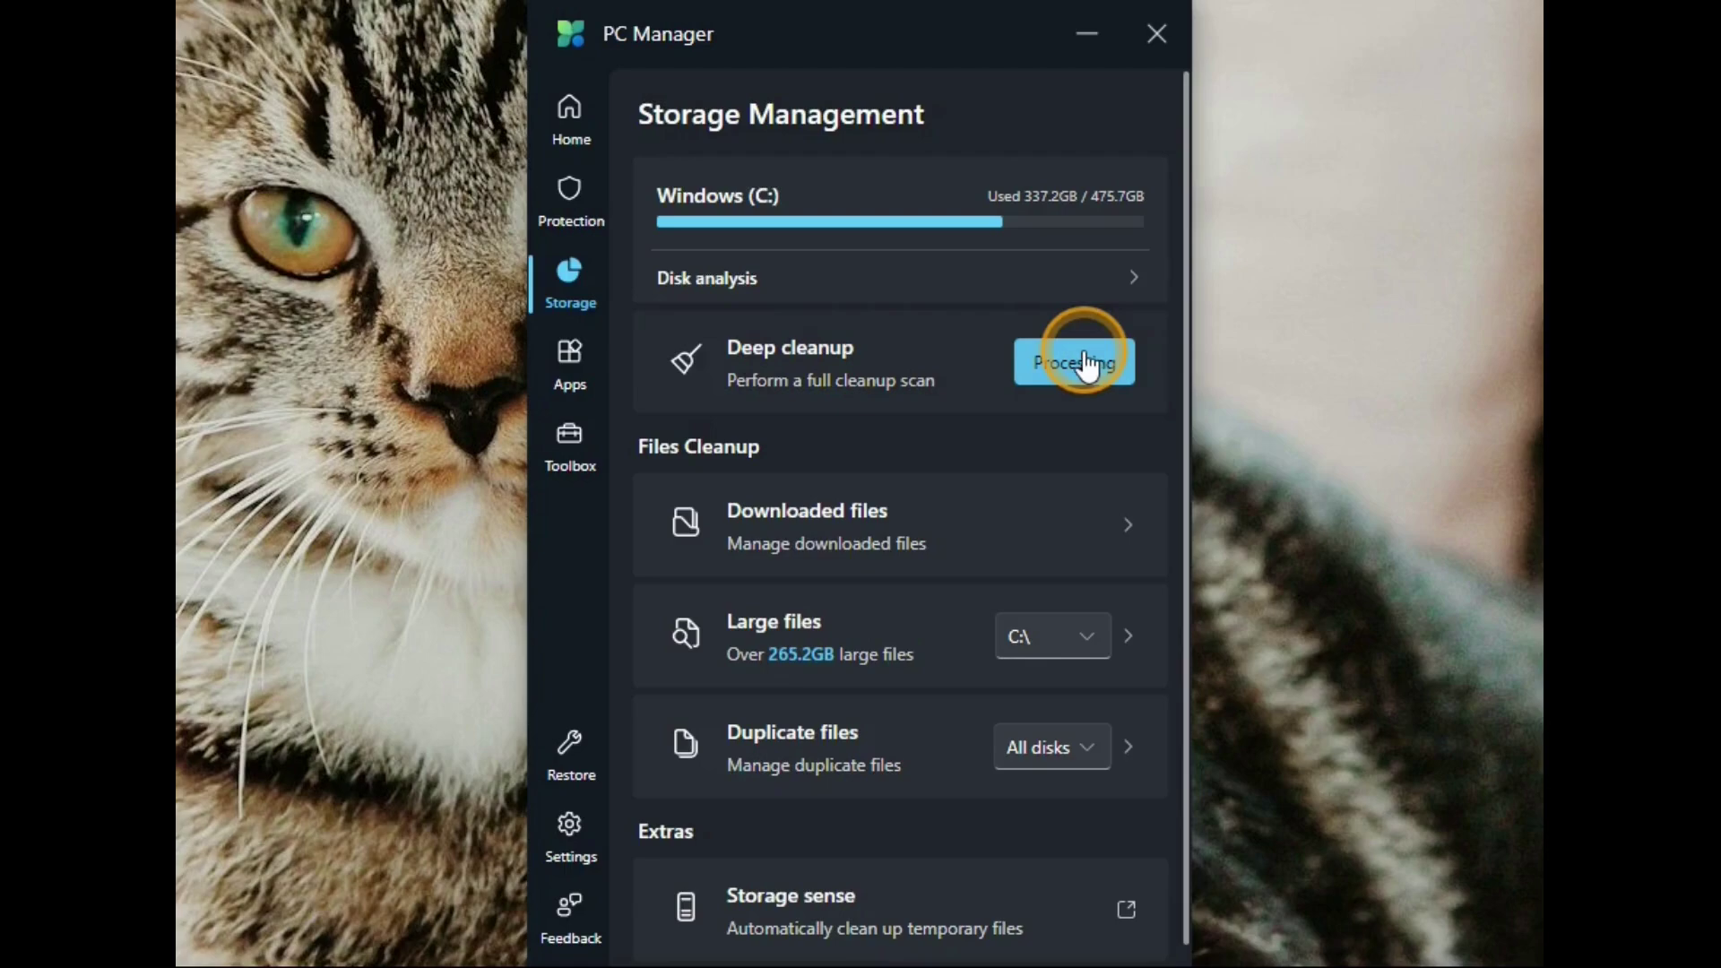
{"action": "left_click", "coordinate": [1125, 531]}
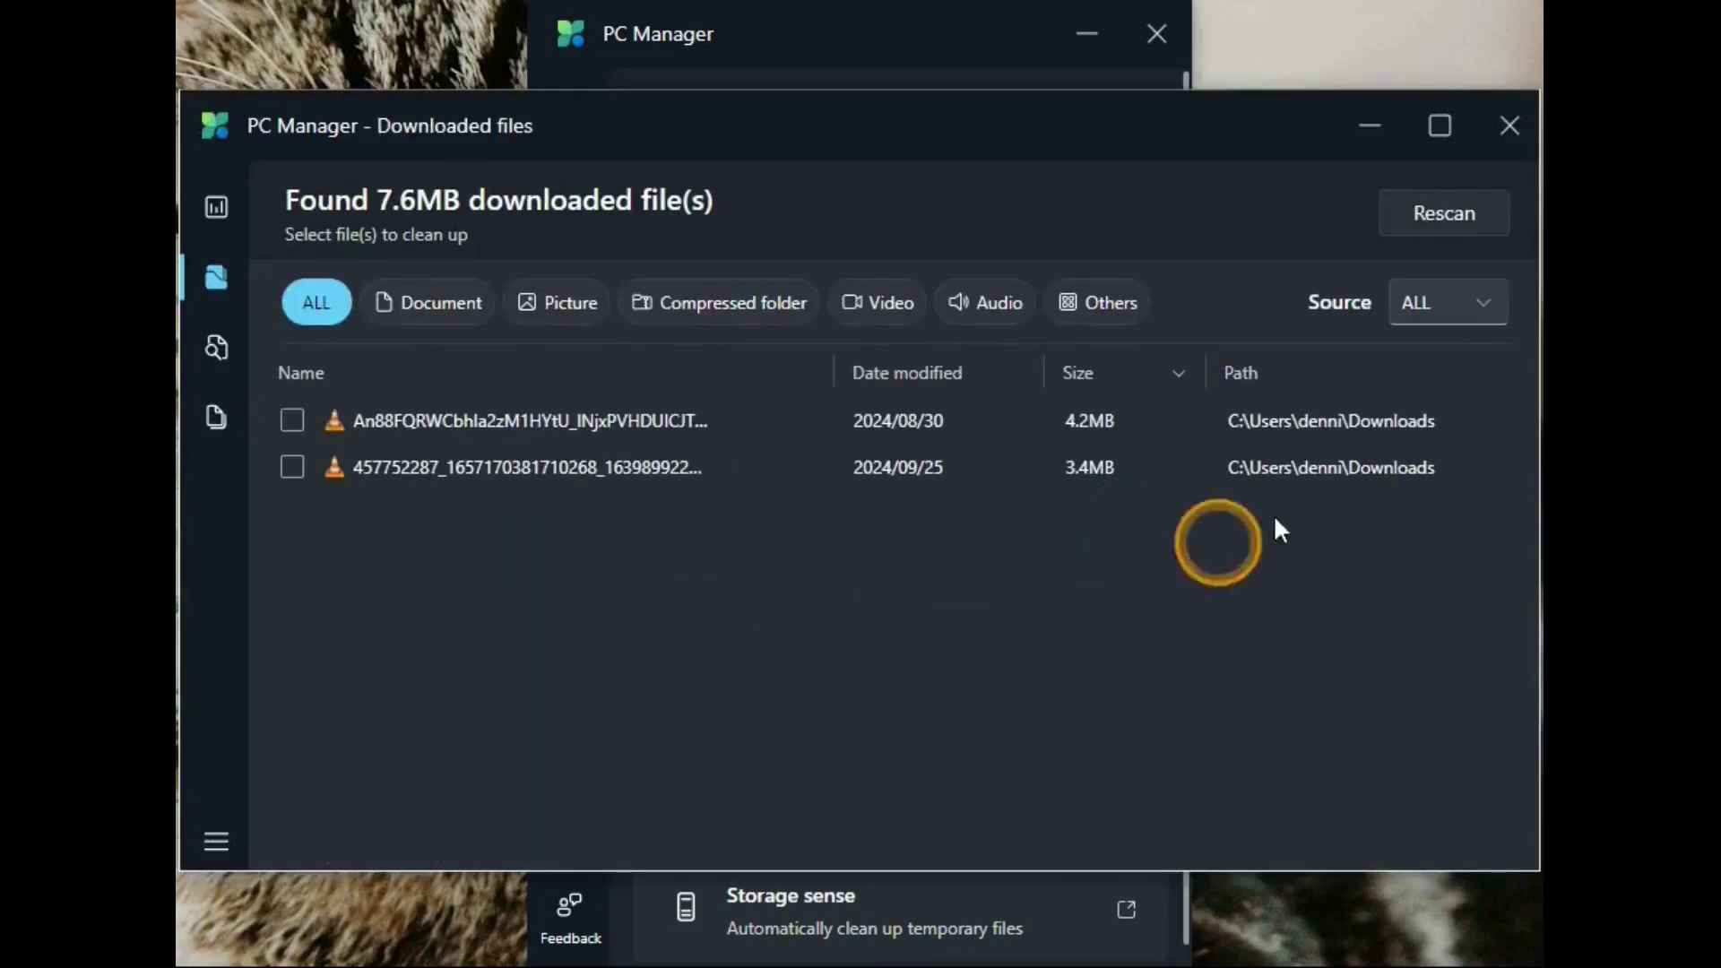
{"action": "left_click", "coordinate": [1512, 127]}
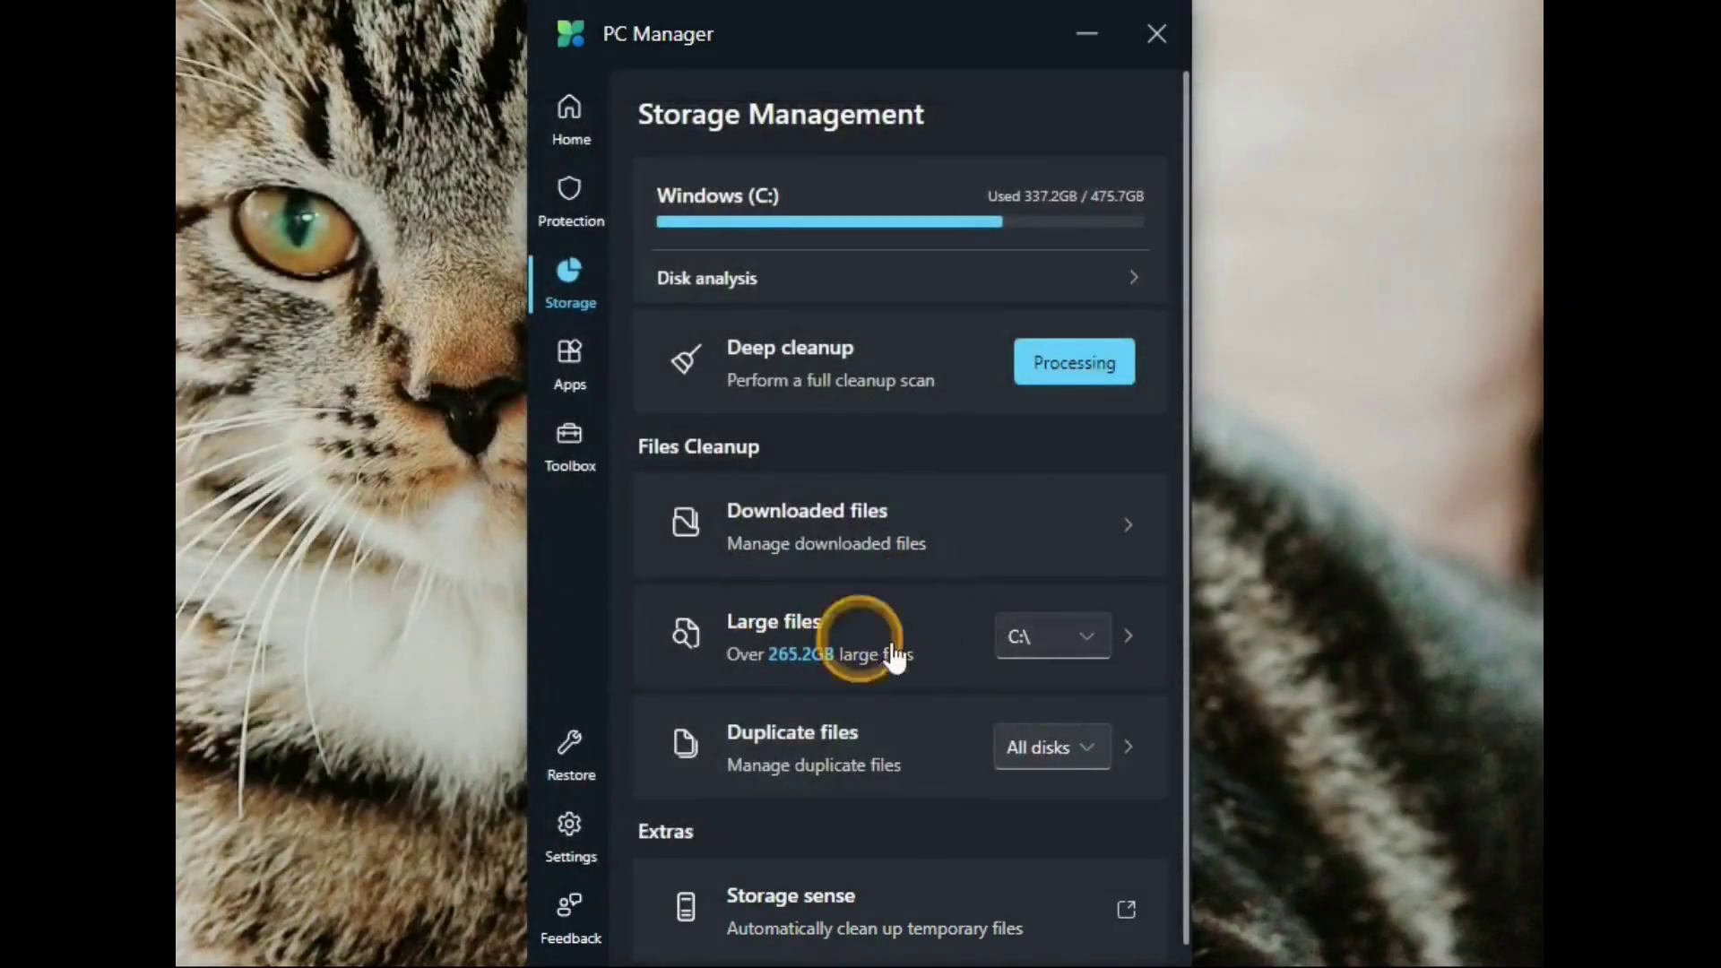
Scroll the 265.2GB large files list on C:, then the 233.2MB duplicate file groups
{"action": "left_click", "coordinate": [1126, 639]}
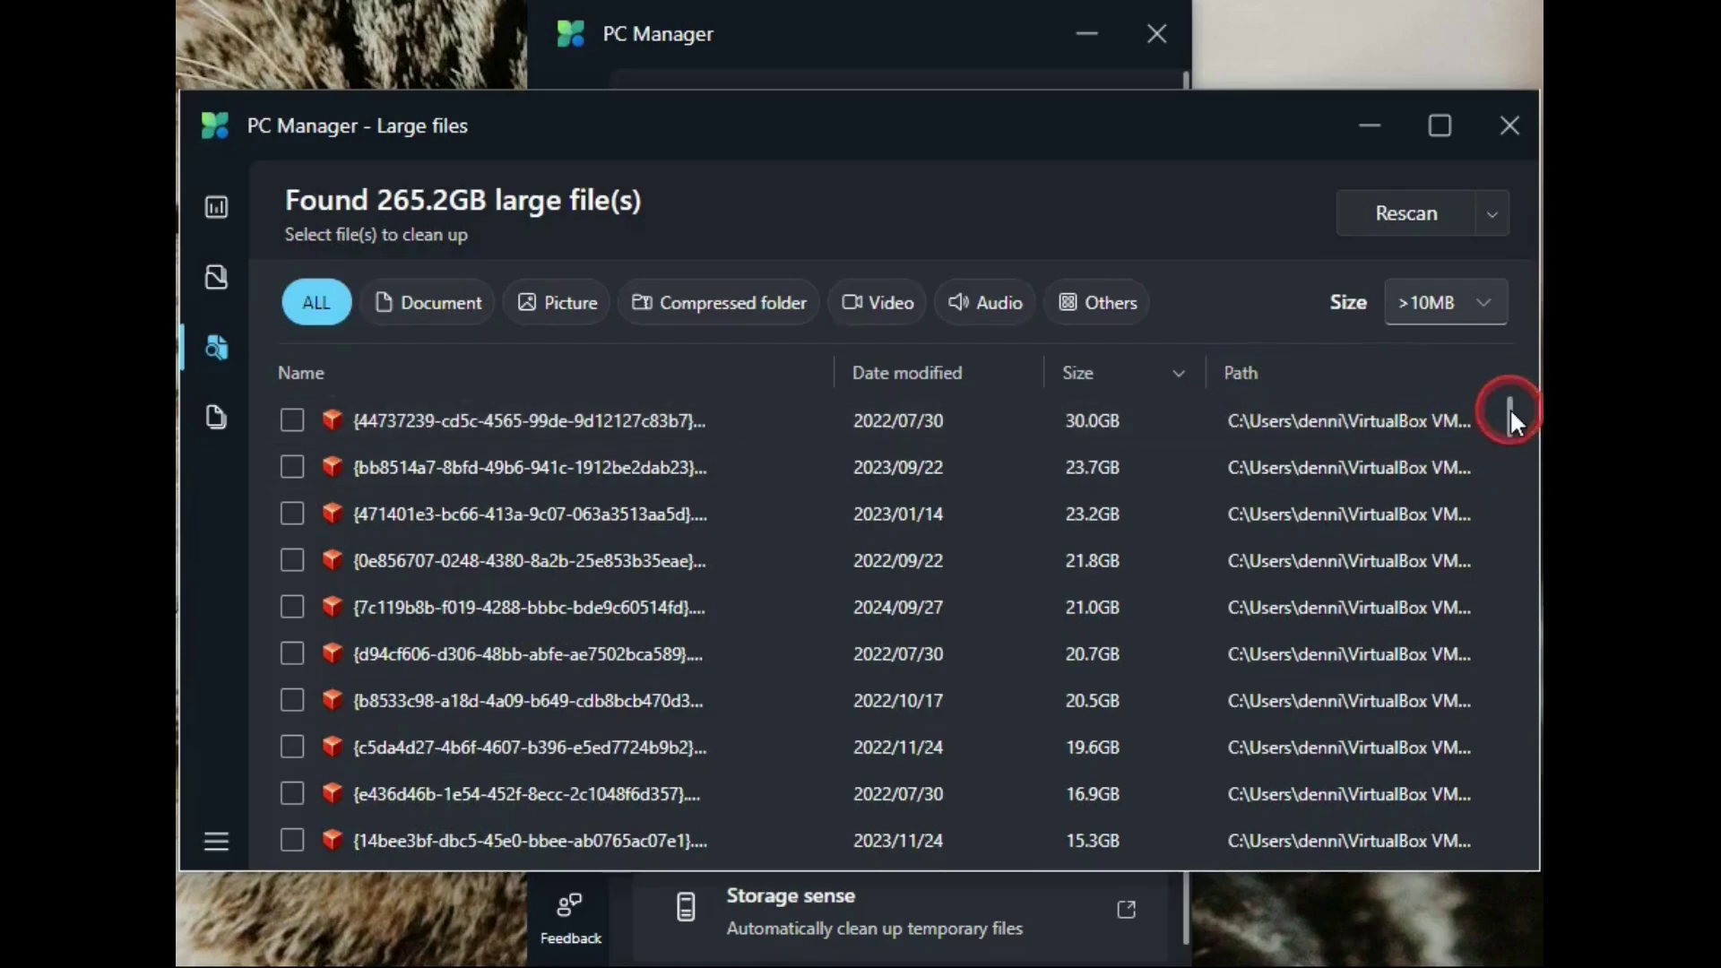
{"action": "mouse_move", "coordinate": [1509, 407]}
{"action": "left_mouse_down"}
{"action": "mouse_move", "coordinate": [1531, 493]}
{"action": "mouse_move", "coordinate": [1511, 676]}
{"action": "mouse_move", "coordinate": [1488, 427]}
{"action": "left_mouse_up"}
{"action": "left_click", "coordinate": [1506, 126]}
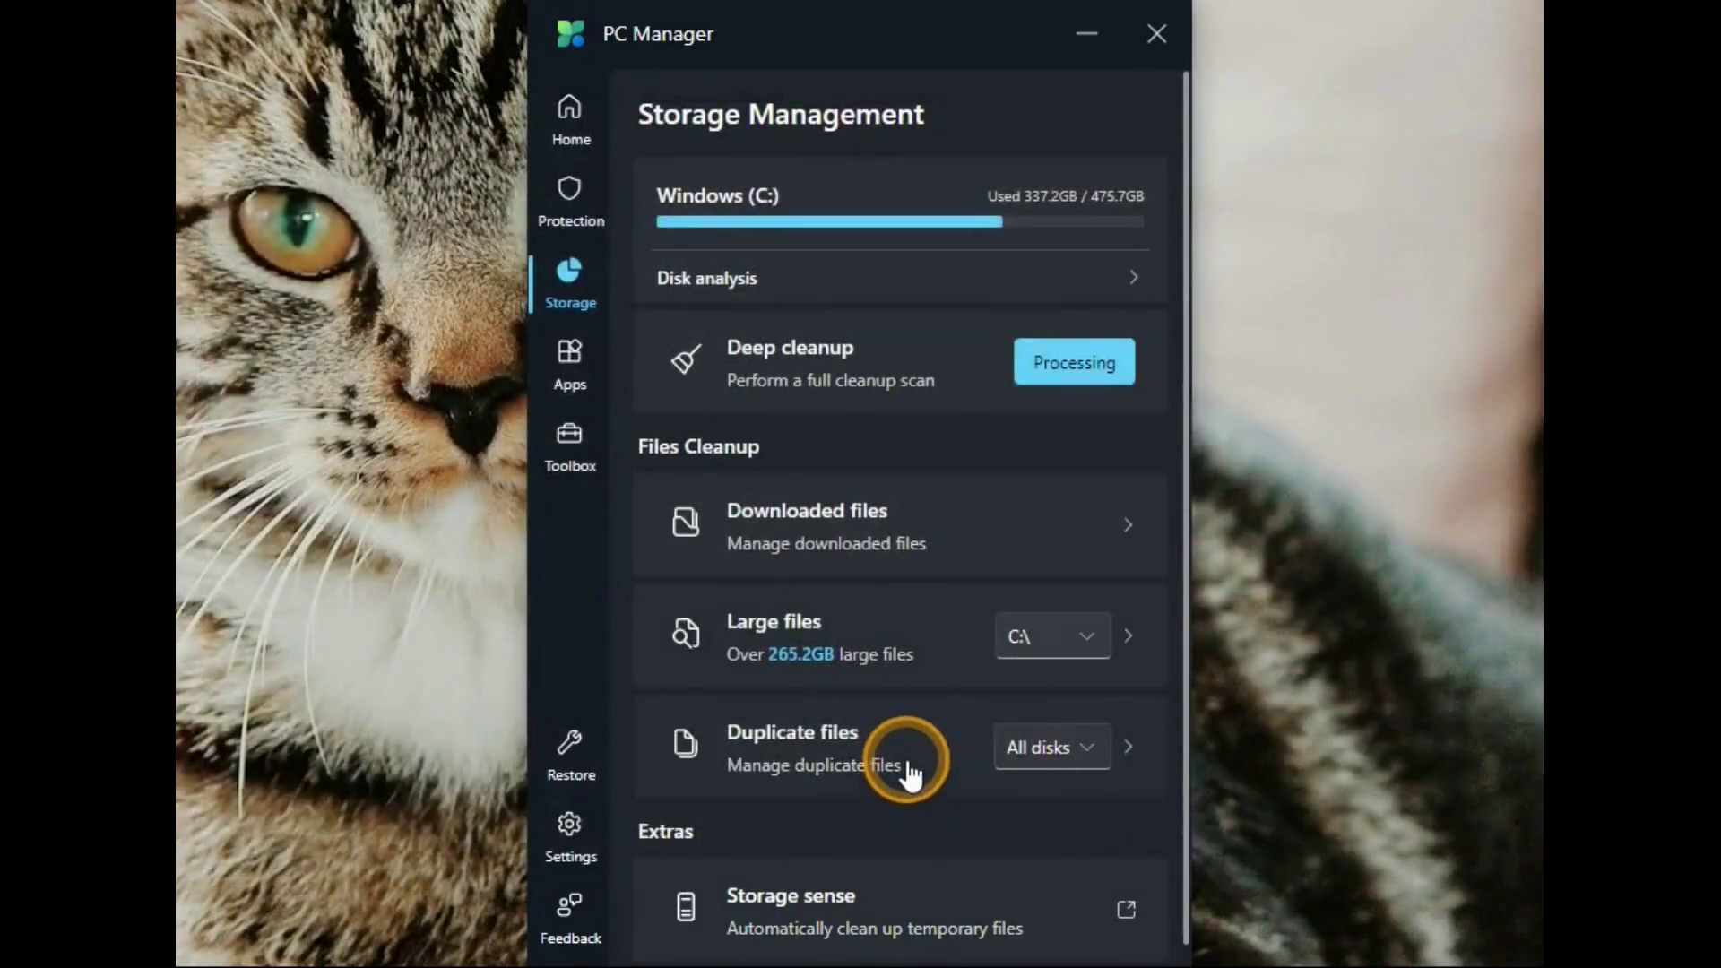
{"action": "left_click", "coordinate": [1135, 753]}
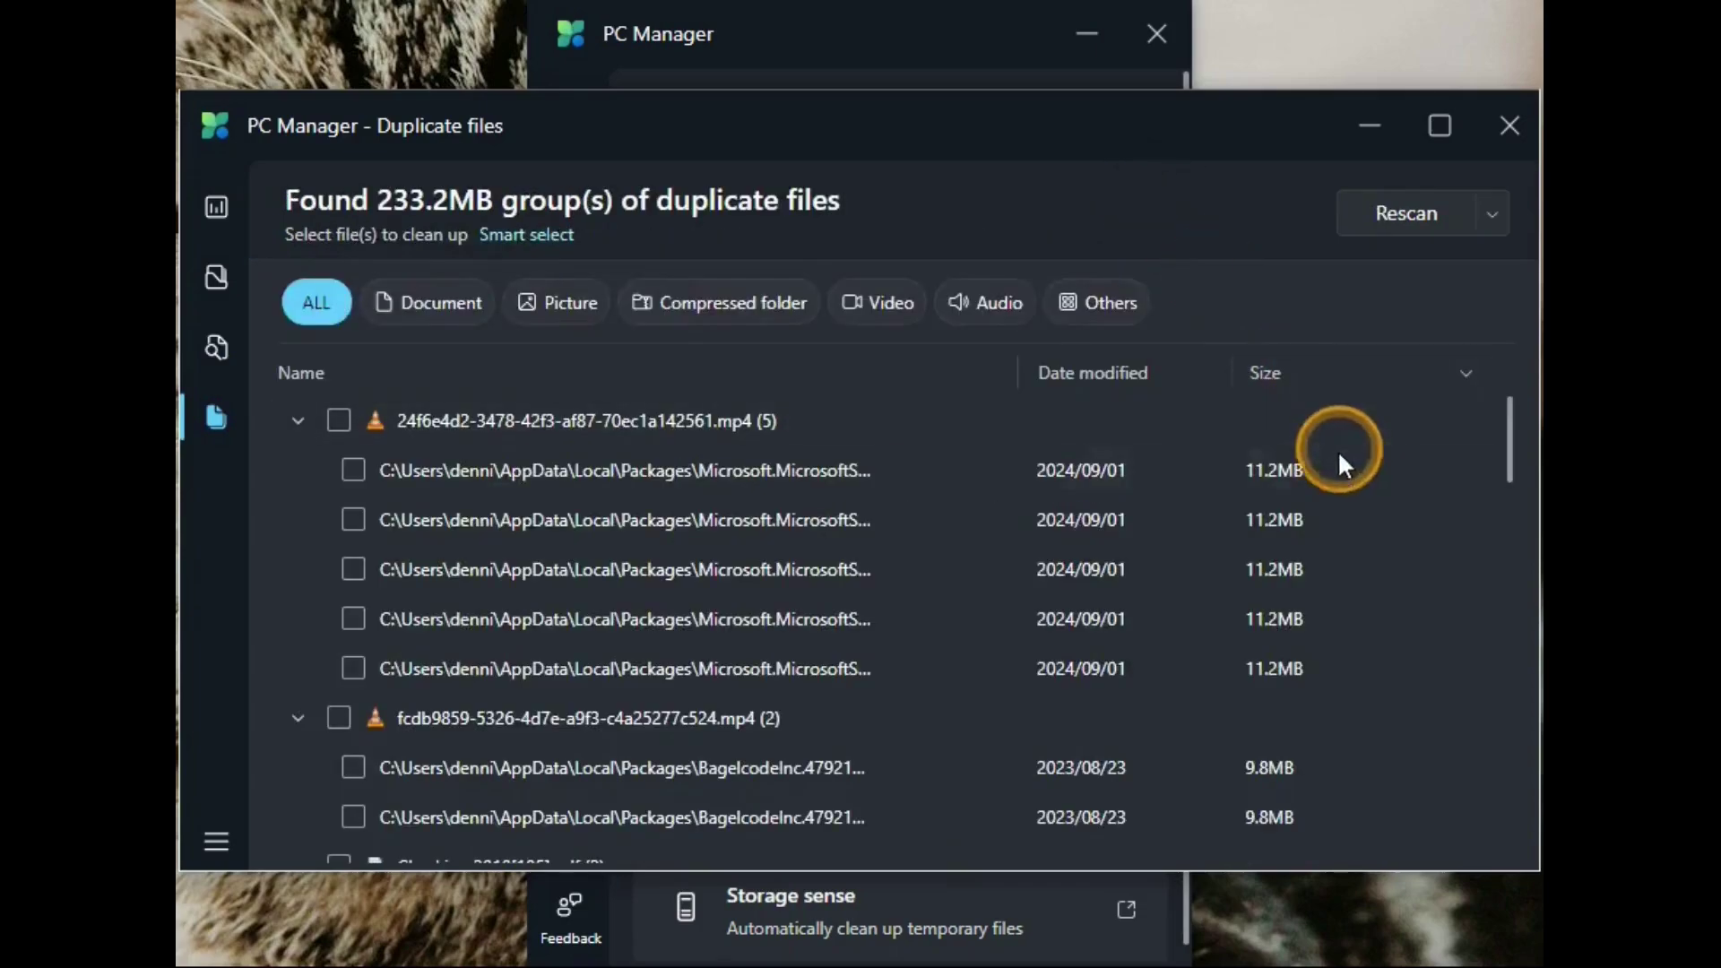
{"action": "mouse_move", "coordinate": [1510, 421]}
{"action": "left_mouse_down"}
{"action": "mouse_move", "coordinate": [1514, 728]}
{"action": "mouse_move", "coordinate": [1503, 401]}
{"action": "left_mouse_up"}
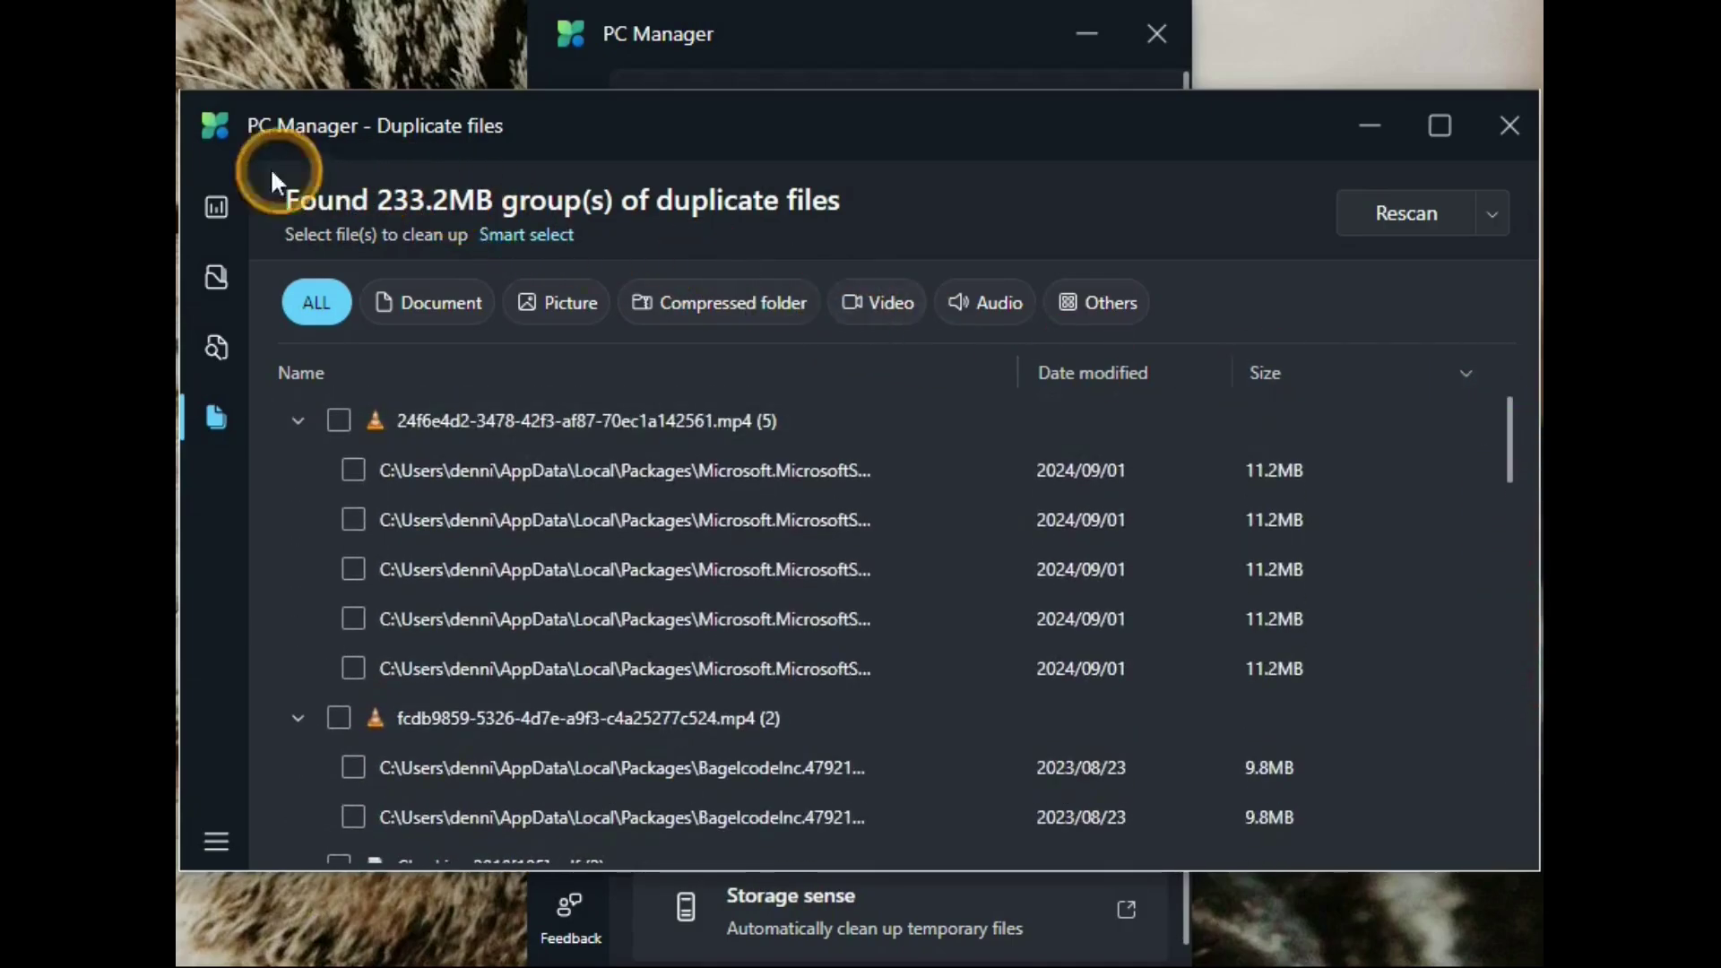
Step through Storage overview, Downloaded, Large and Duplicate files views, then close the cleanup window
{"action": "left_click", "coordinate": [217, 214]}
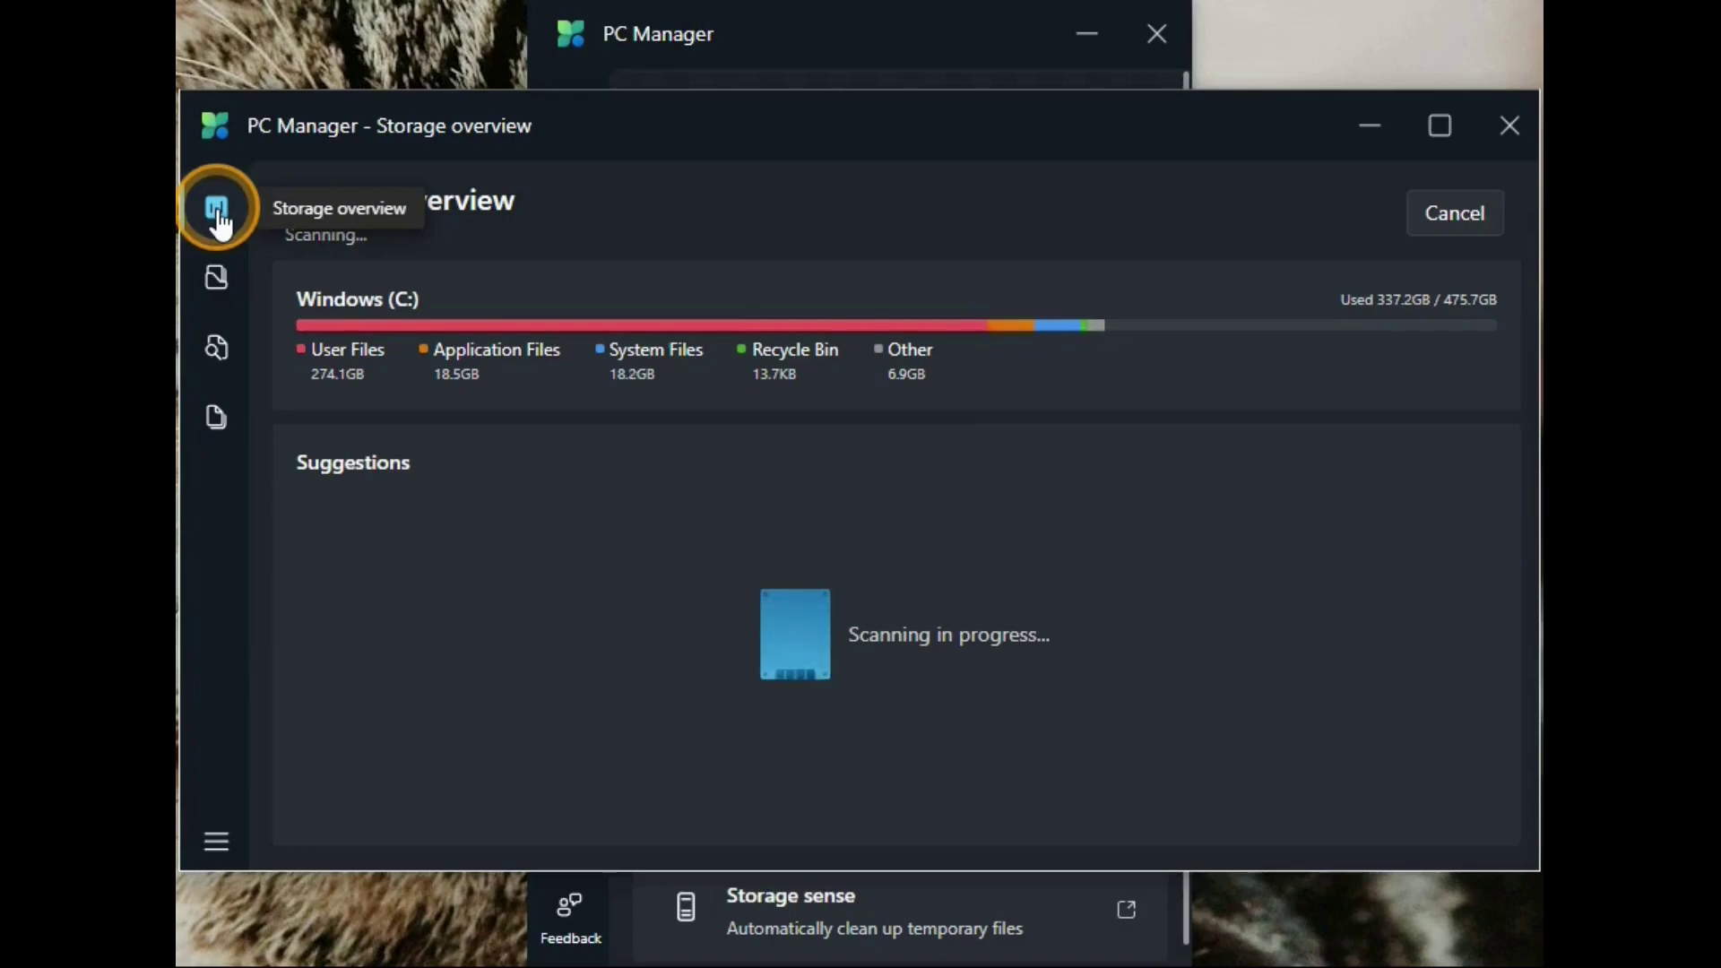
{"action": "left_click", "coordinate": [217, 280]}
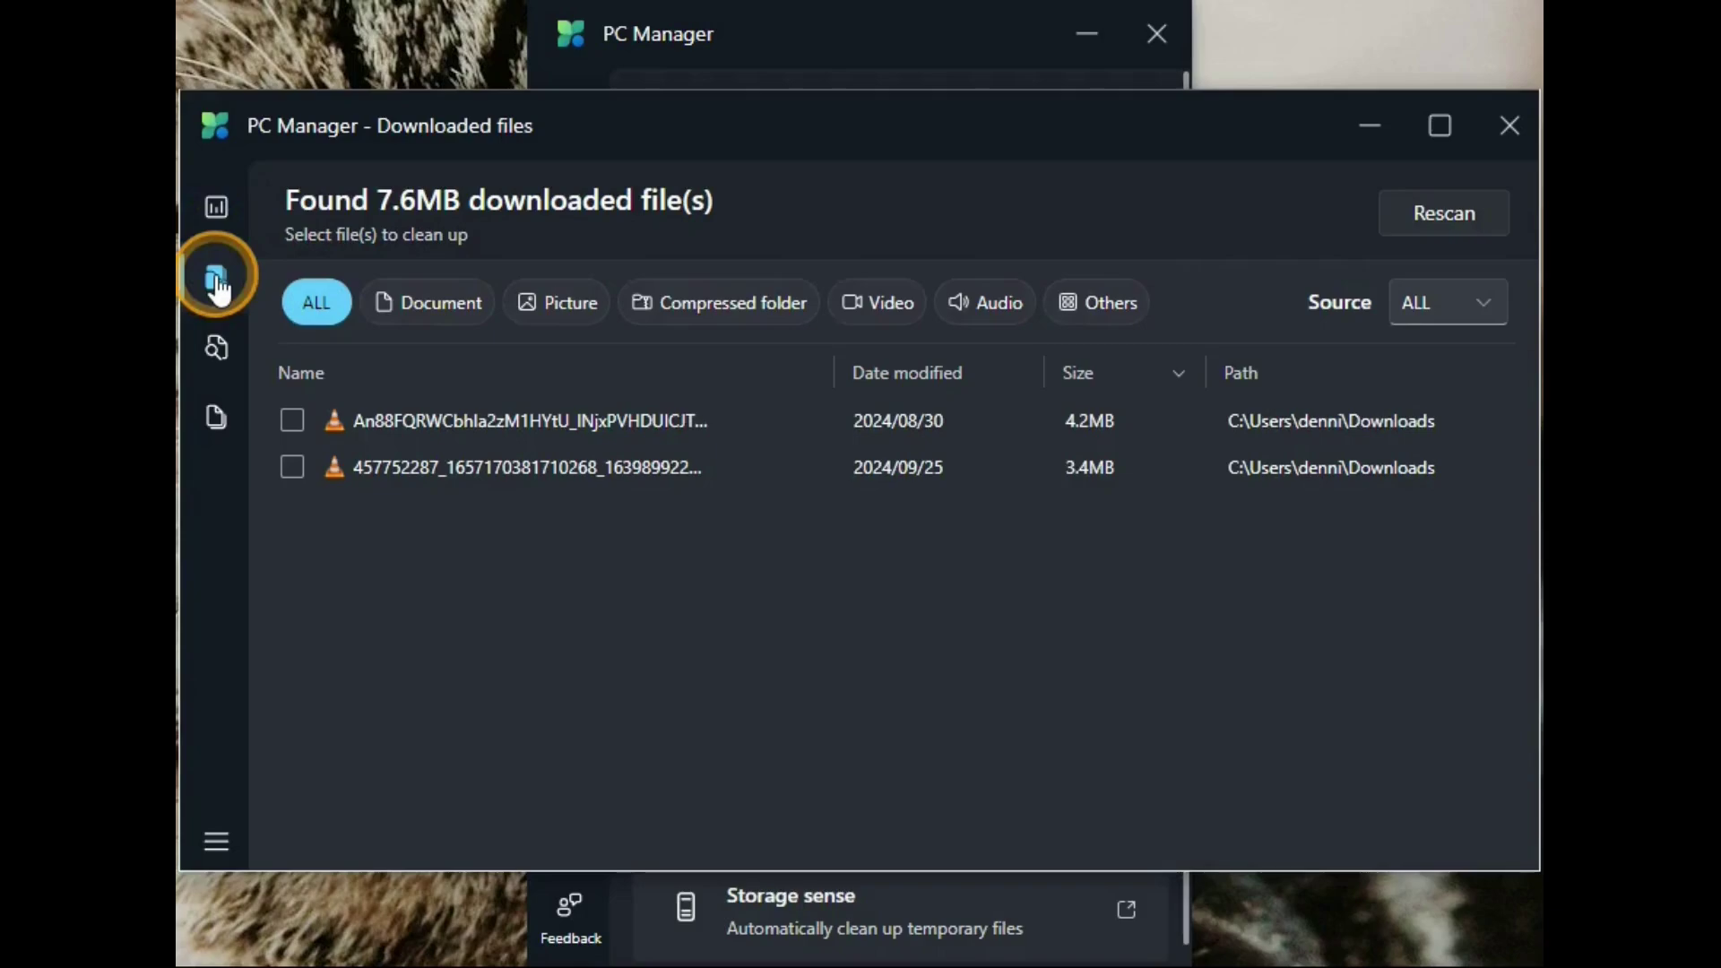
{"action": "left_click", "coordinate": [218, 358]}
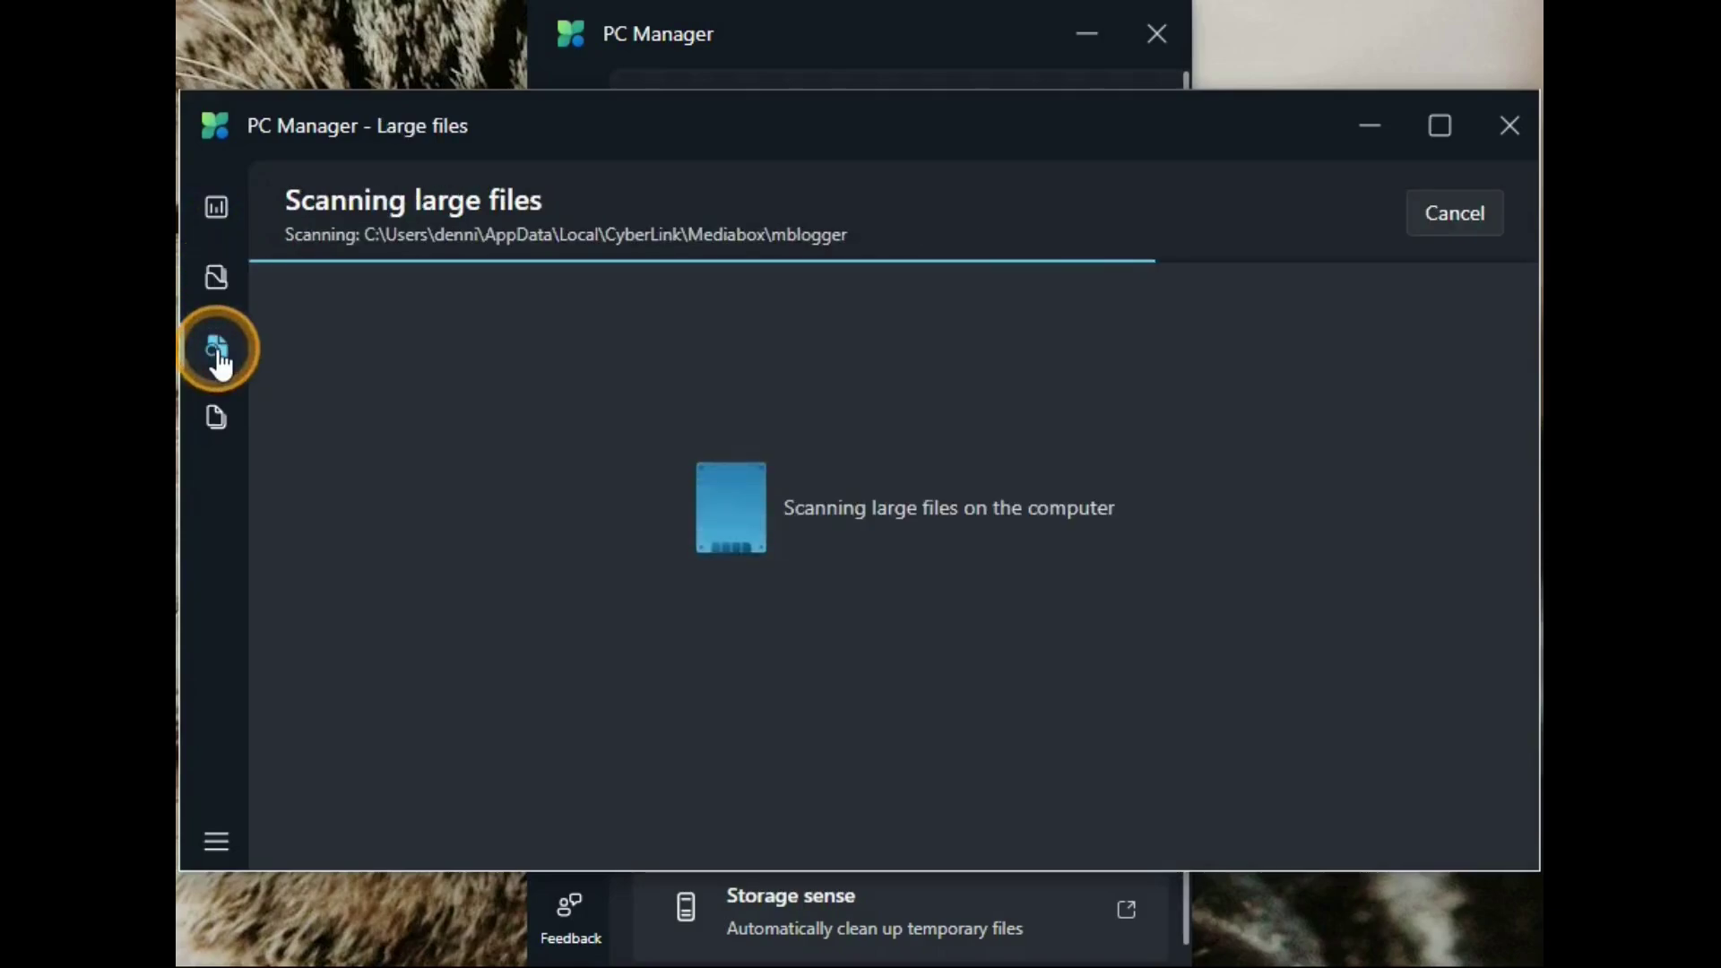
{"action": "left_click", "coordinate": [216, 421]}
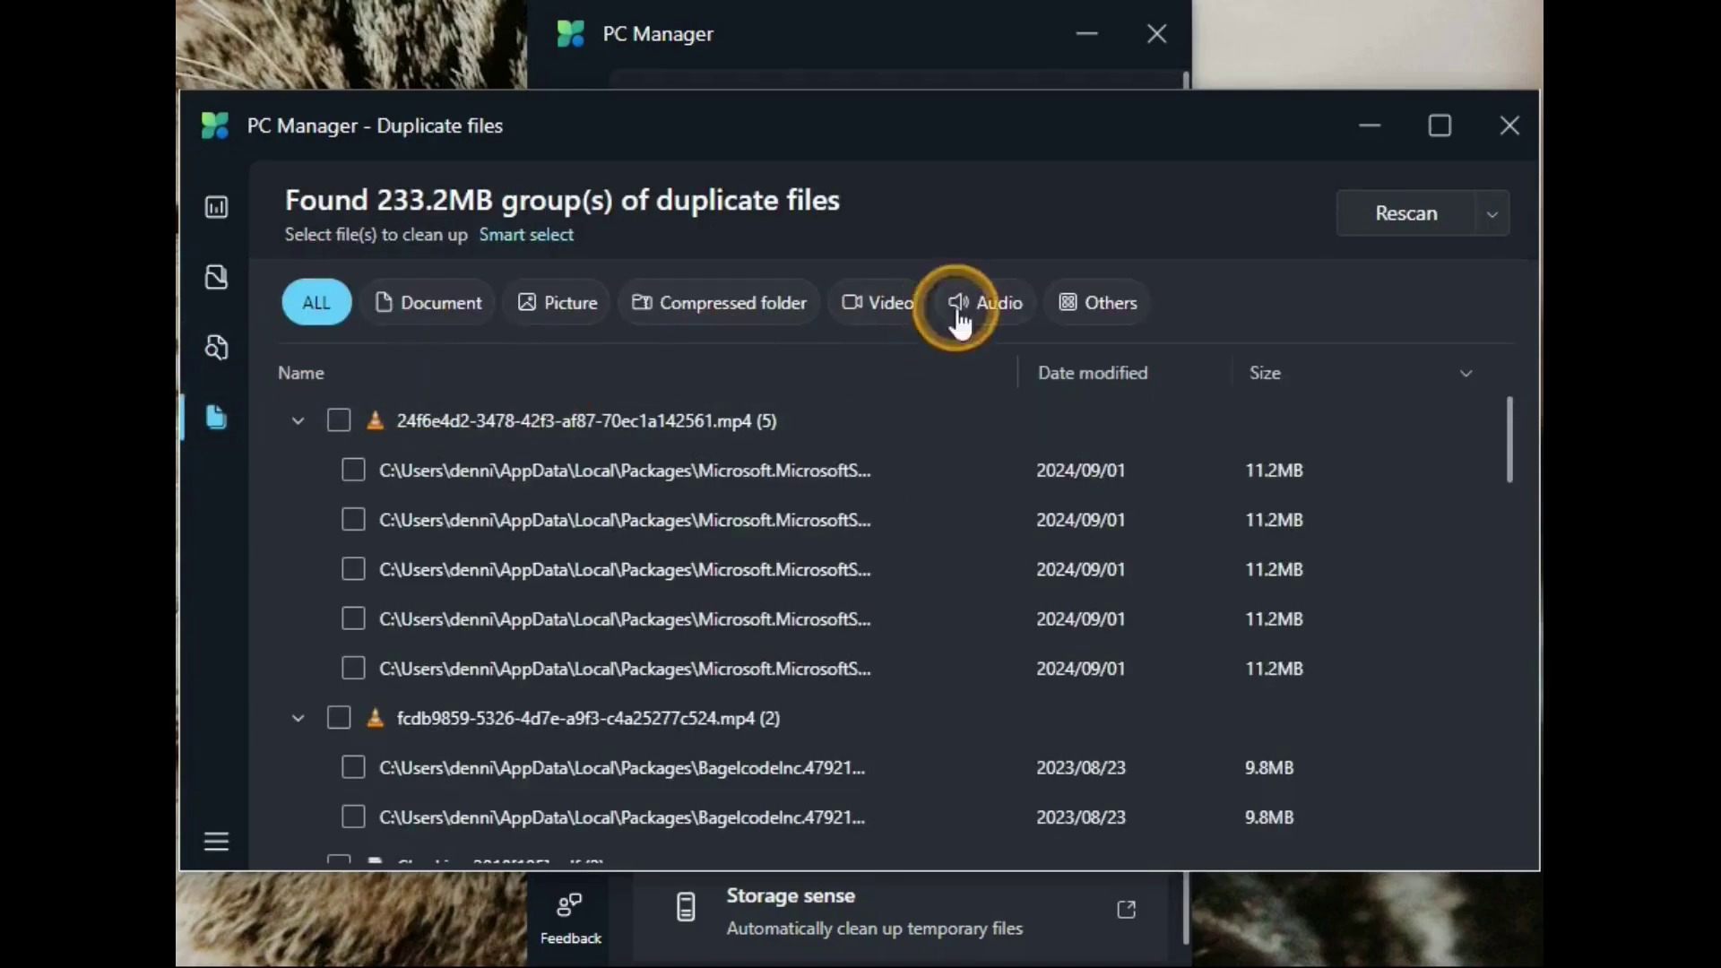
{"action": "left_click", "coordinate": [1509, 150]}
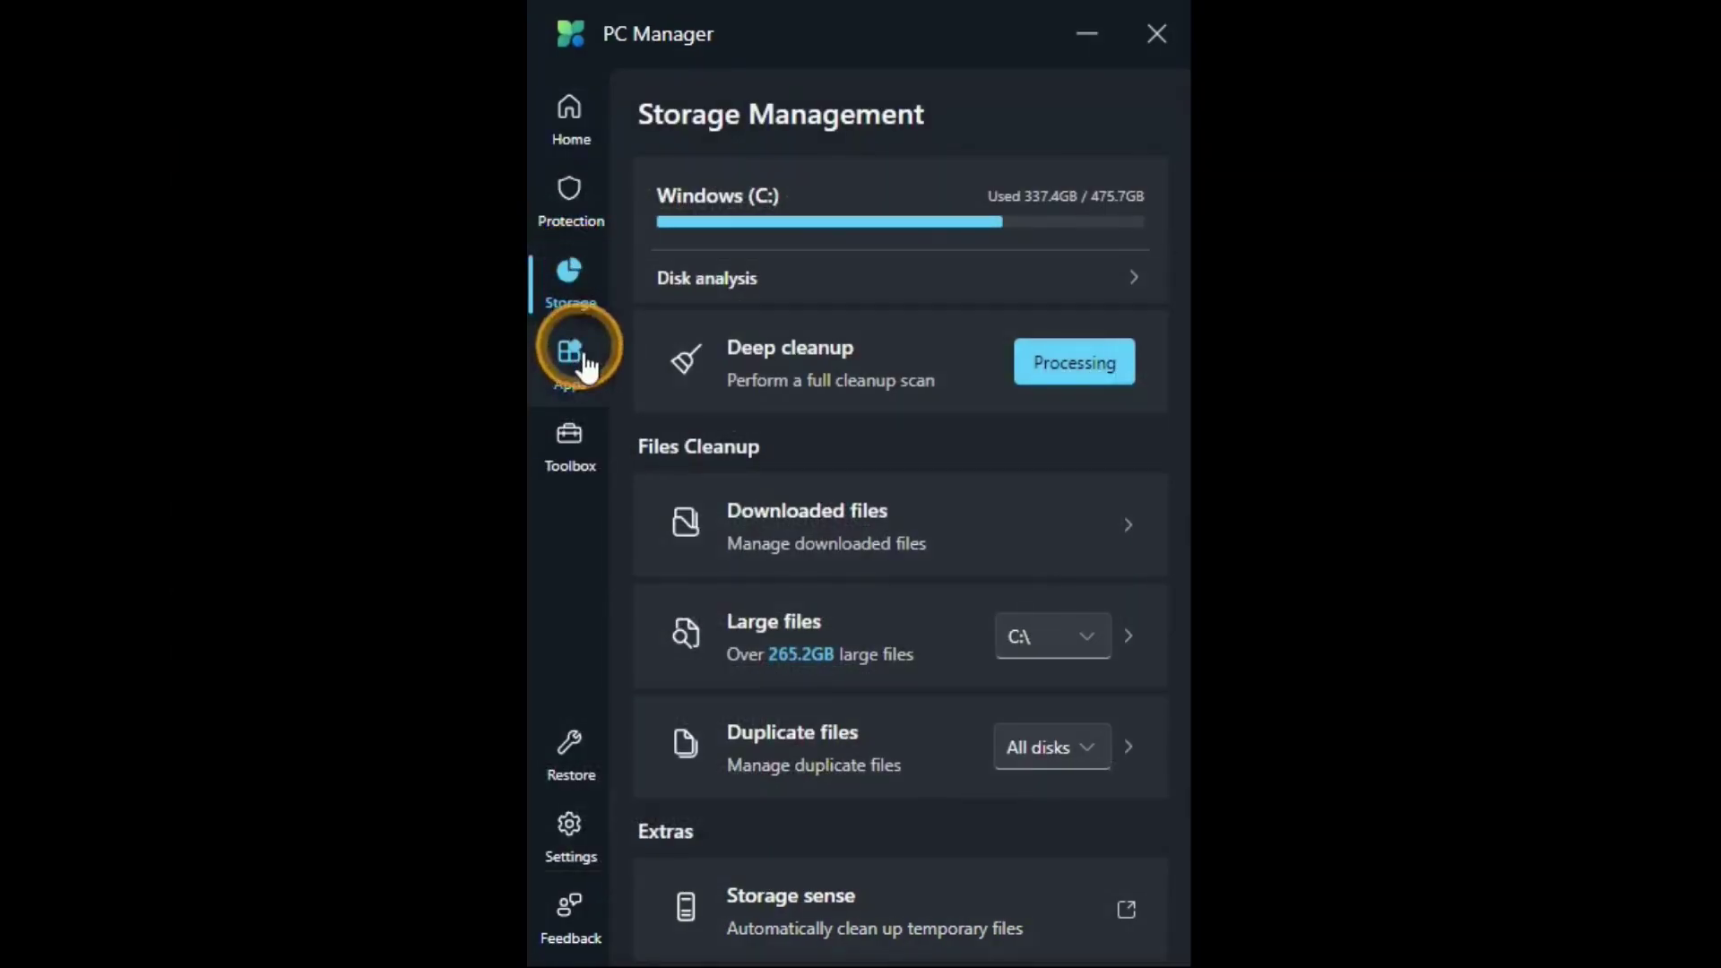
In Apps, view Process management and Startup apps, returning to the overview each time
{"action": "left_click", "coordinate": [573, 363]}
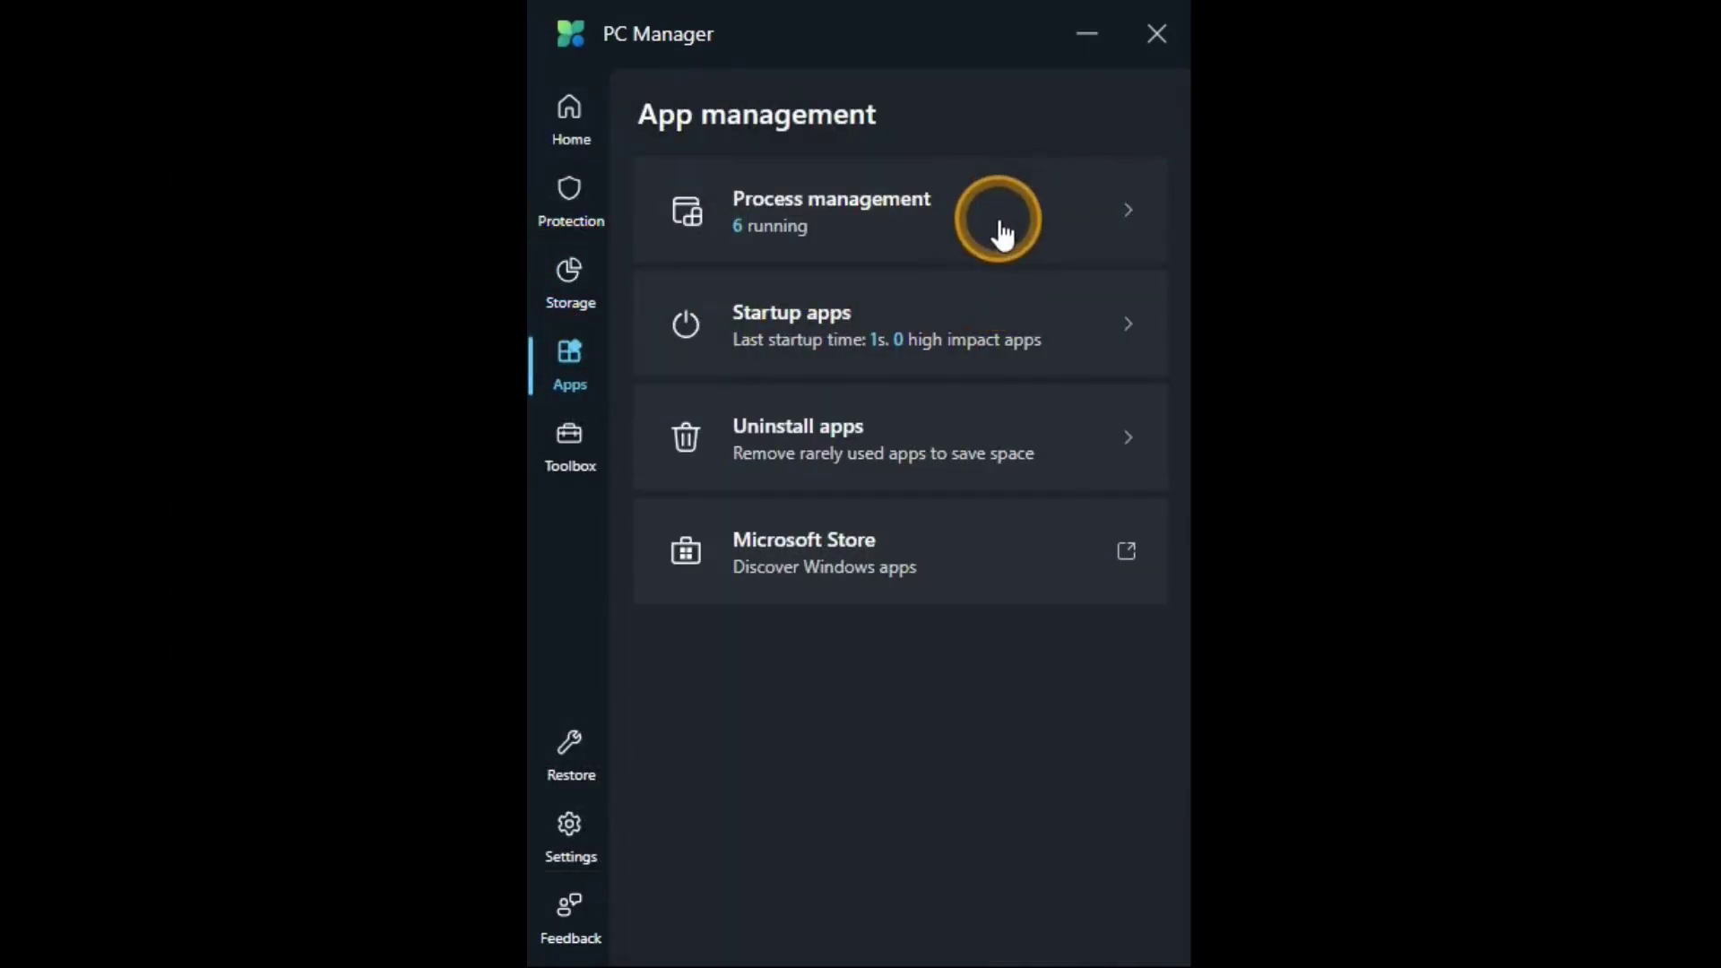
{"action": "left_click", "coordinate": [1127, 220]}
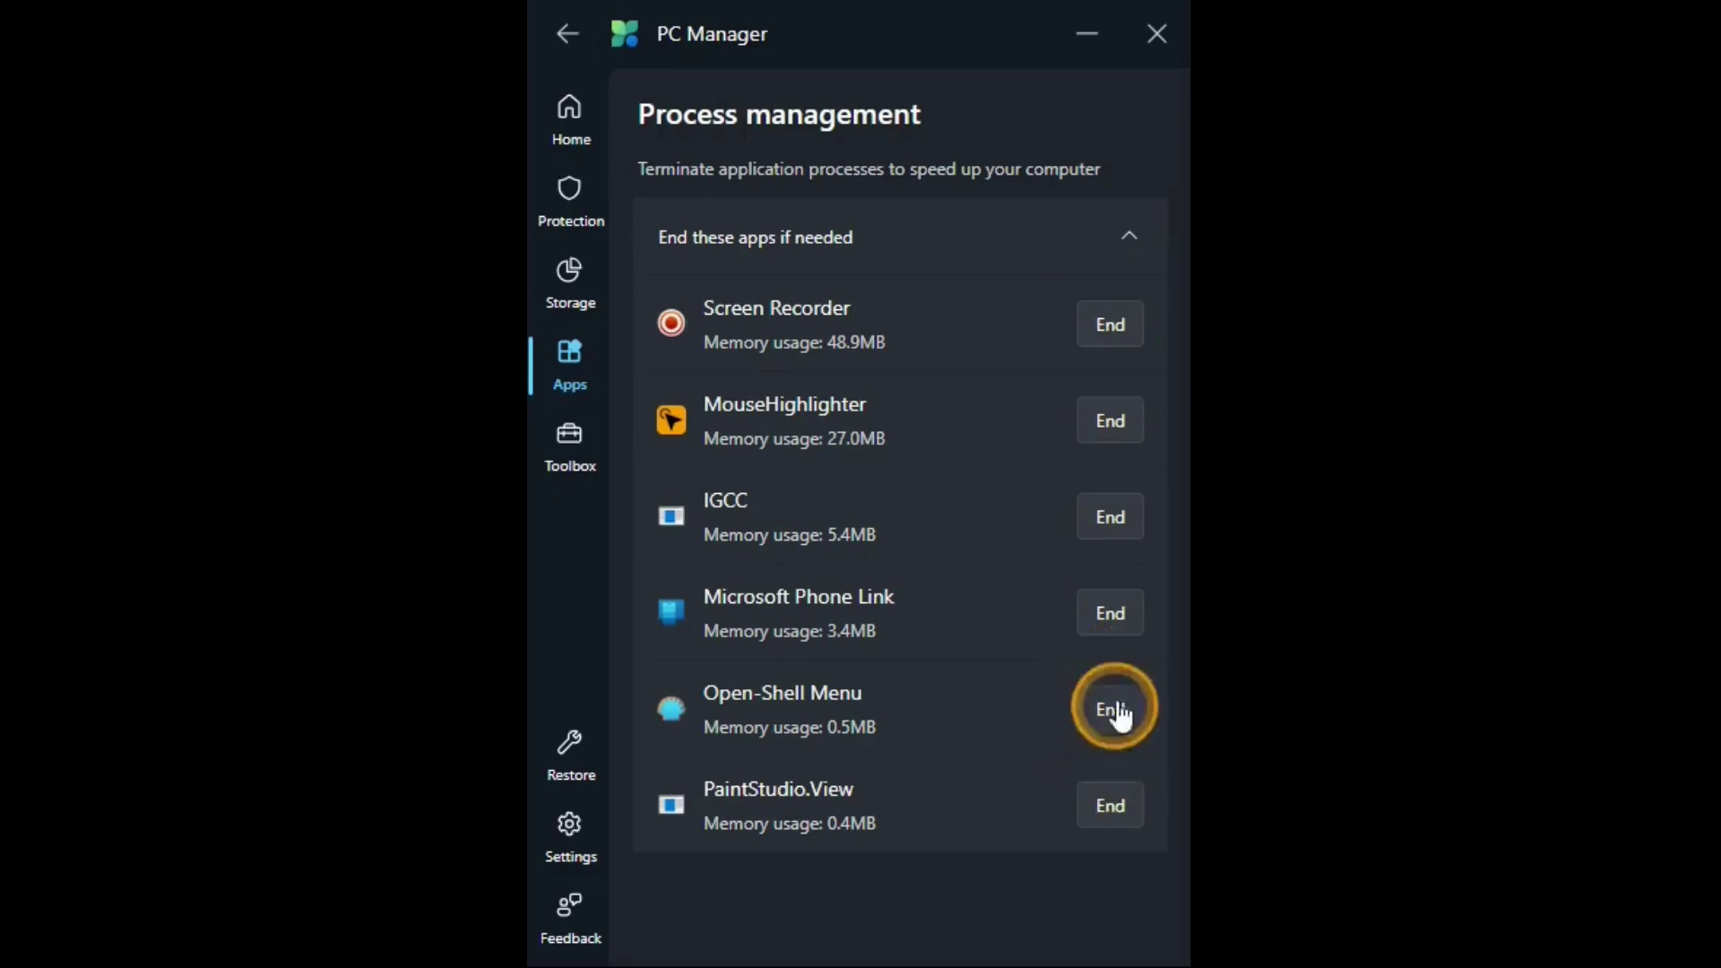
{"action": "left_click", "coordinate": [569, 368]}
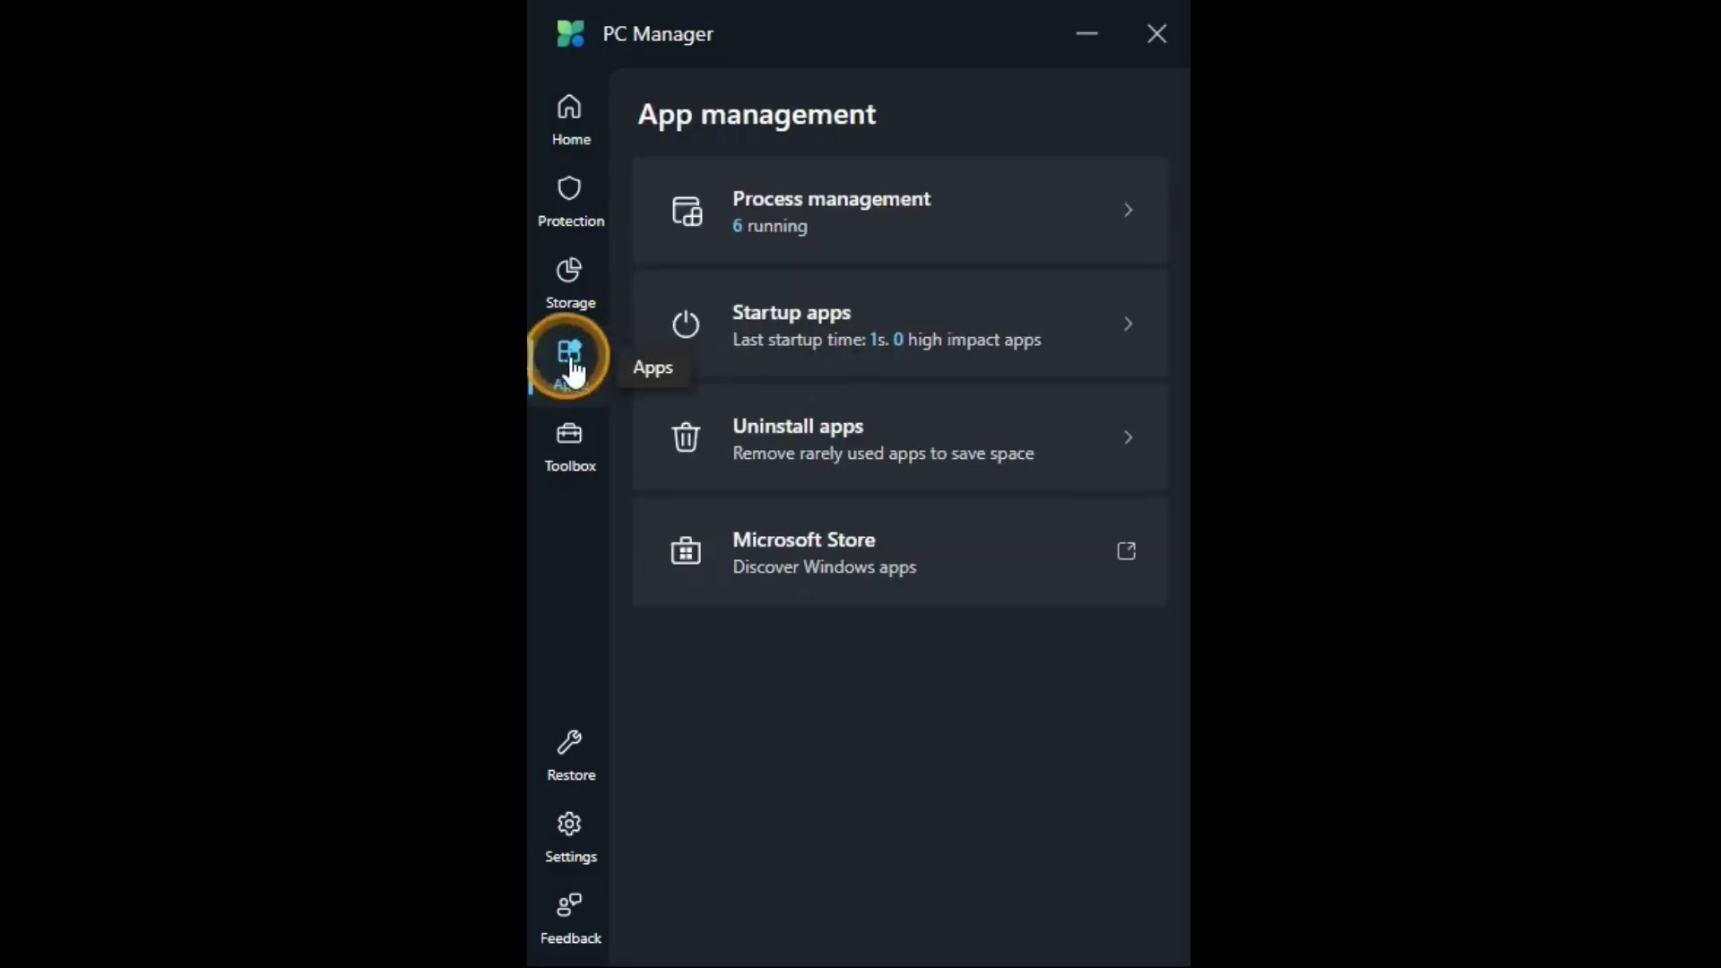
{"action": "left_click", "coordinate": [1137, 332]}
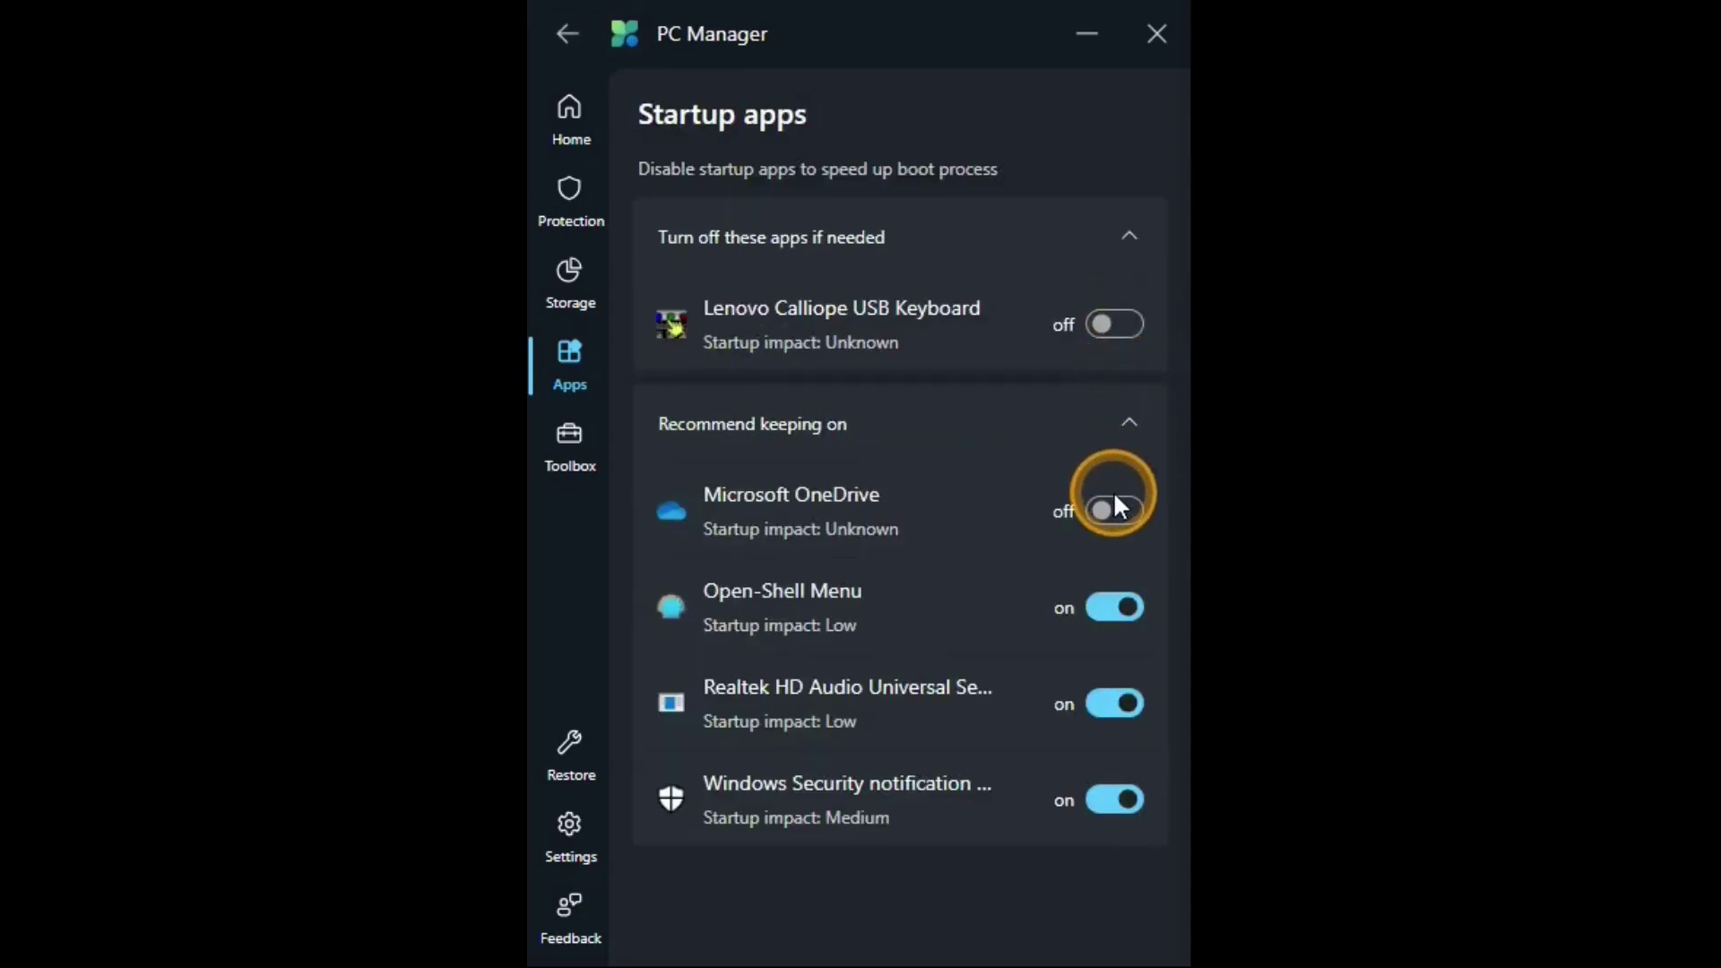
{"action": "left_click", "coordinate": [570, 367]}
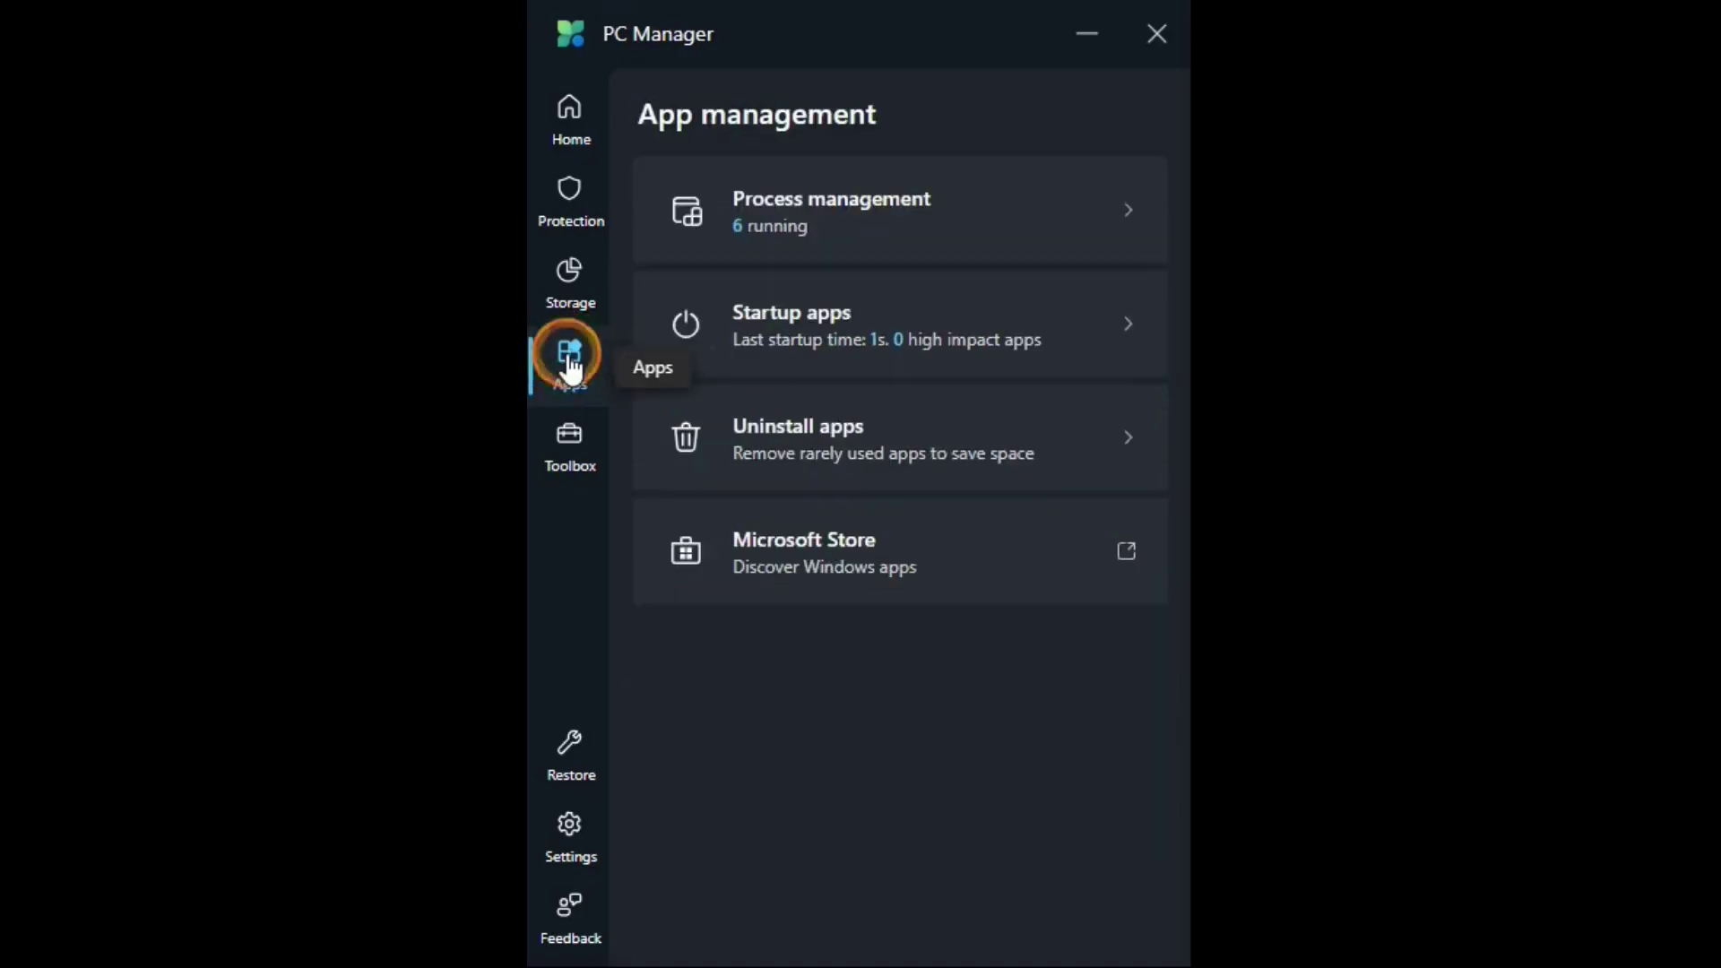
Browse the installed apps list for uninstalling and return to App management
{"action": "left_click", "coordinate": [1126, 439]}
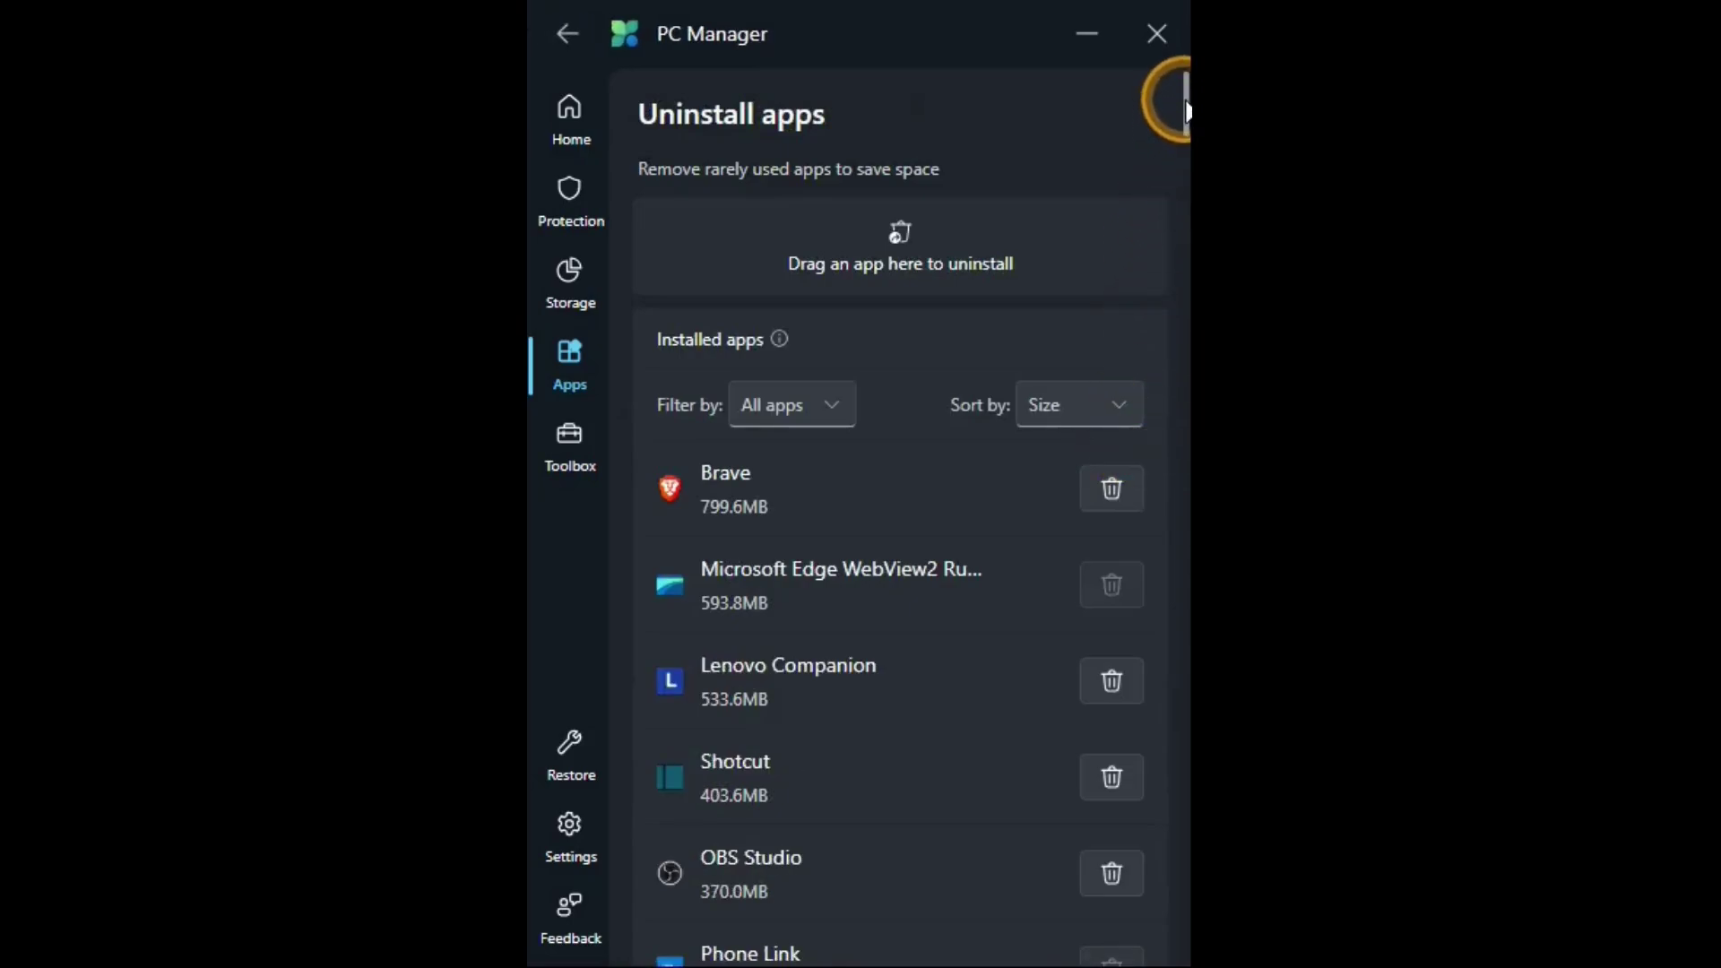
{"action": "mouse_move", "coordinate": [1185, 109]}
{"action": "left_mouse_down"}
{"action": "mouse_move", "coordinate": [1185, 896]}
{"action": "mouse_move", "coordinate": [1186, 87]}
{"action": "left_mouse_up"}
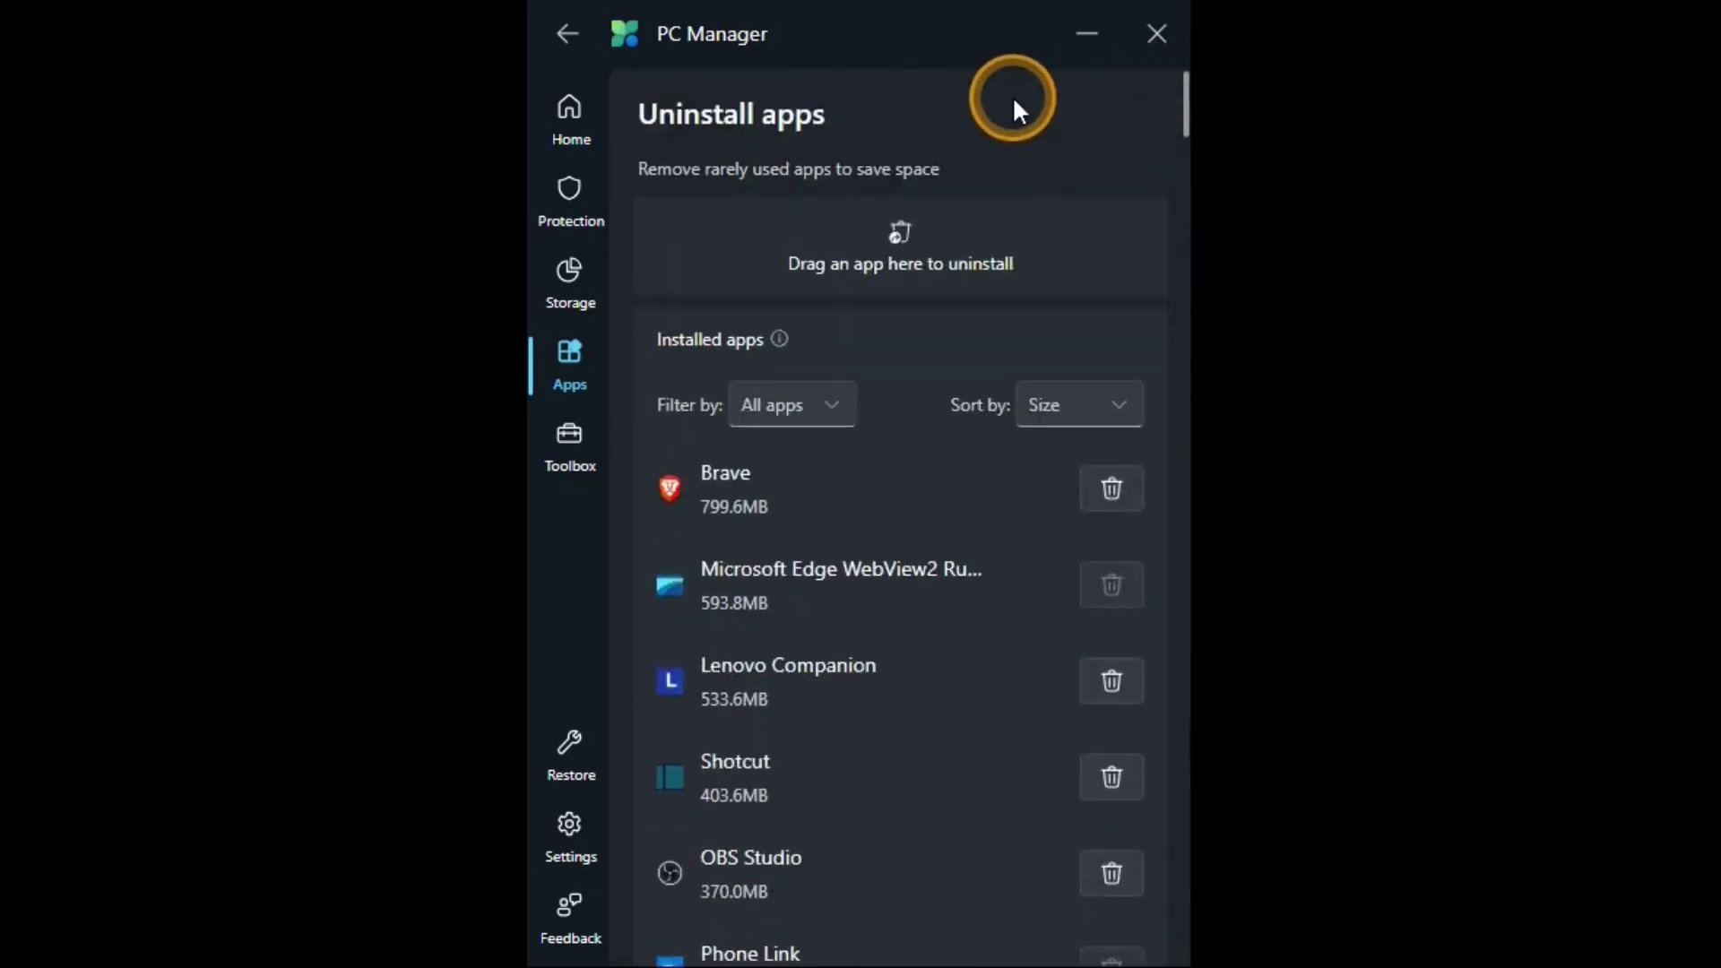
{"action": "left_click", "coordinate": [574, 357]}
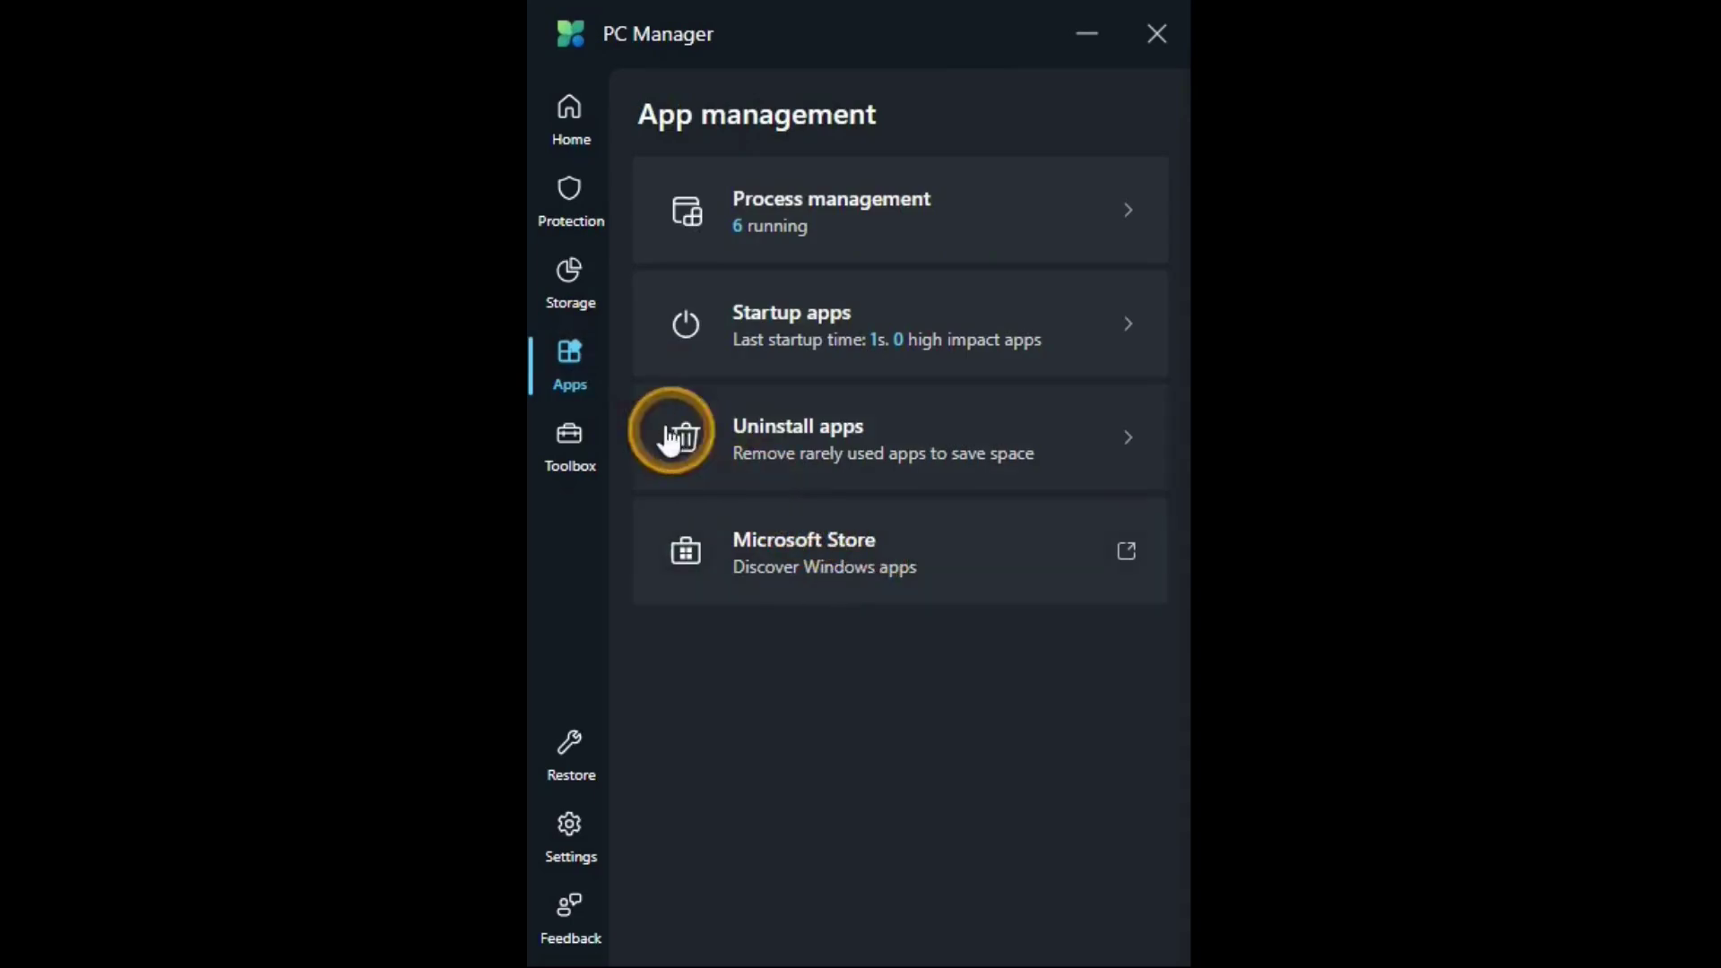
{"action": "left_click", "coordinate": [569, 444]}
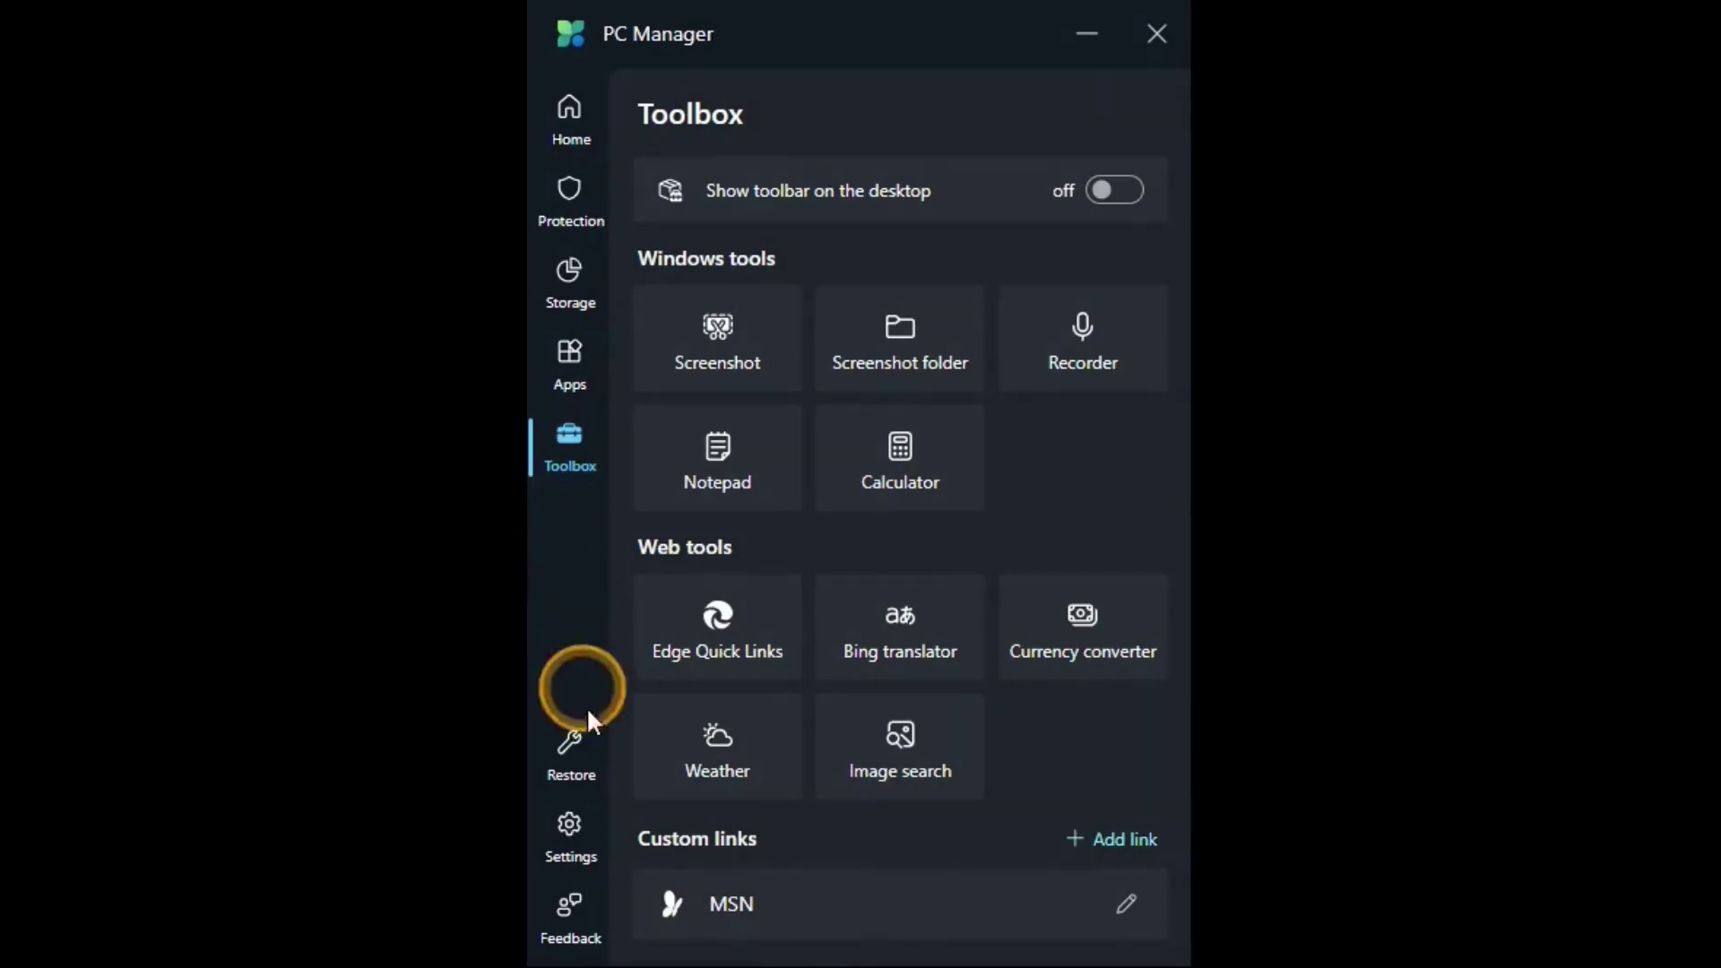
Run the Restore check from the Toolbox, which reports "You're all set!"
{"action": "left_click", "coordinate": [584, 767]}
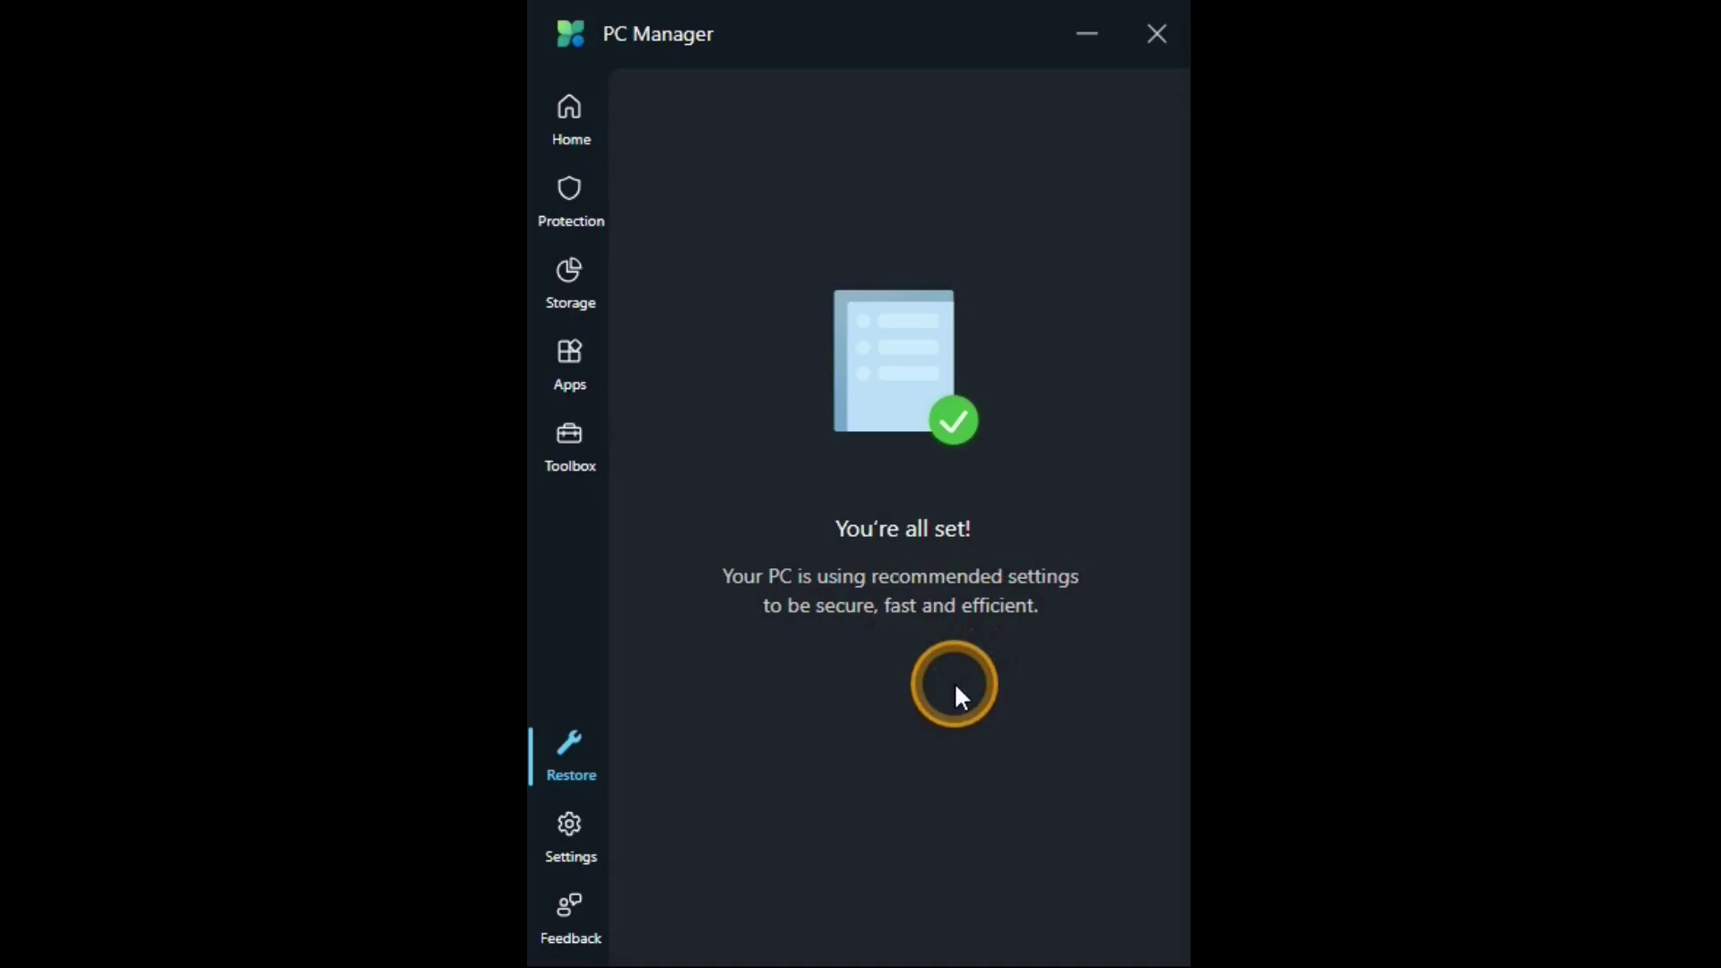
Scroll through PC Manager's Settings options, then bring up the Feedback form
{"action": "left_click", "coordinate": [565, 838]}
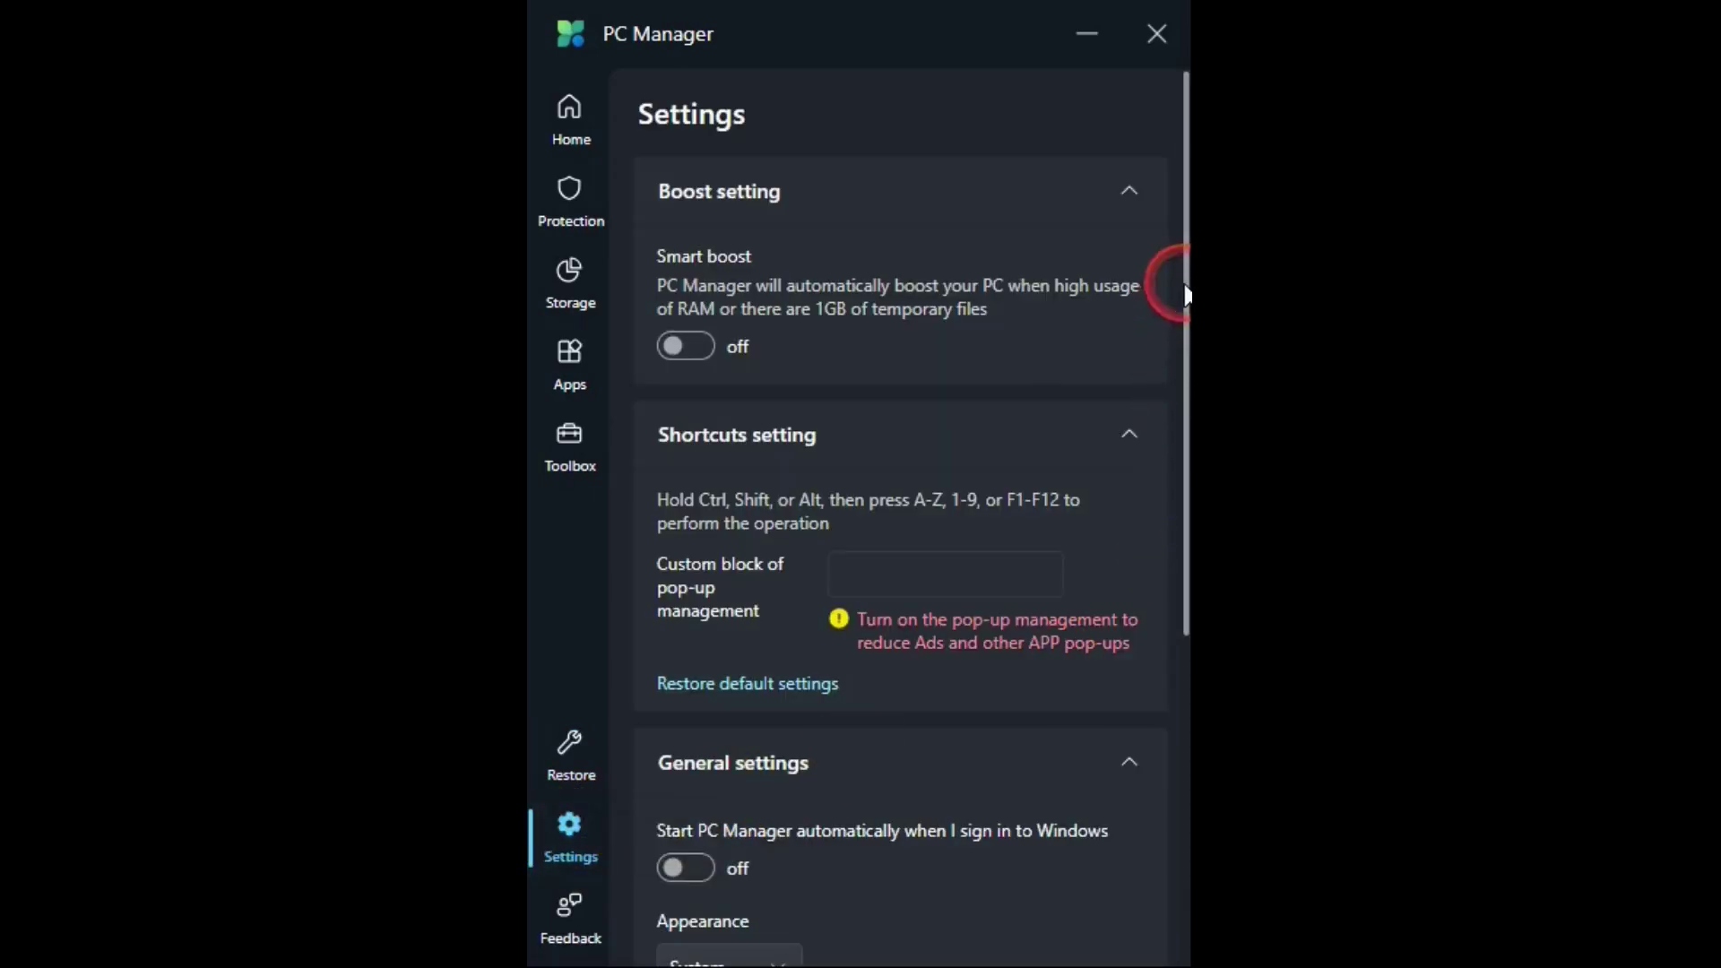
{"action": "left_click_drag", "start_coordinate": [1185, 296], "coordinate": [1183, 223]}
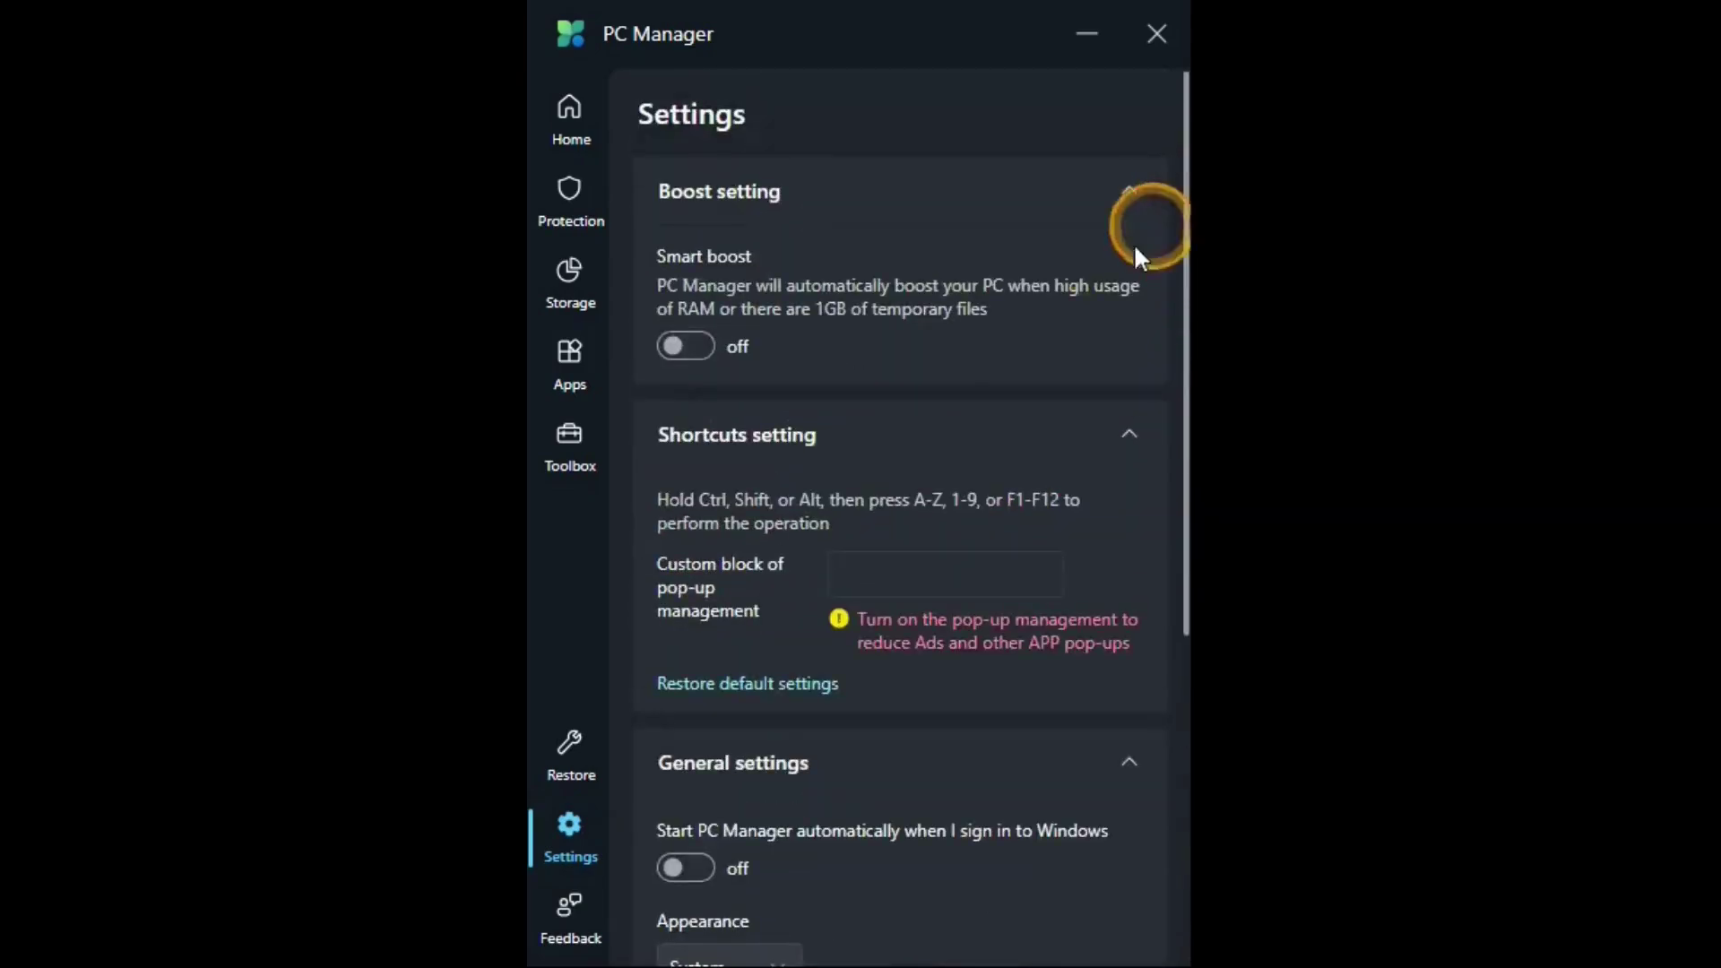
{"action": "left_click", "coordinate": [566, 910]}
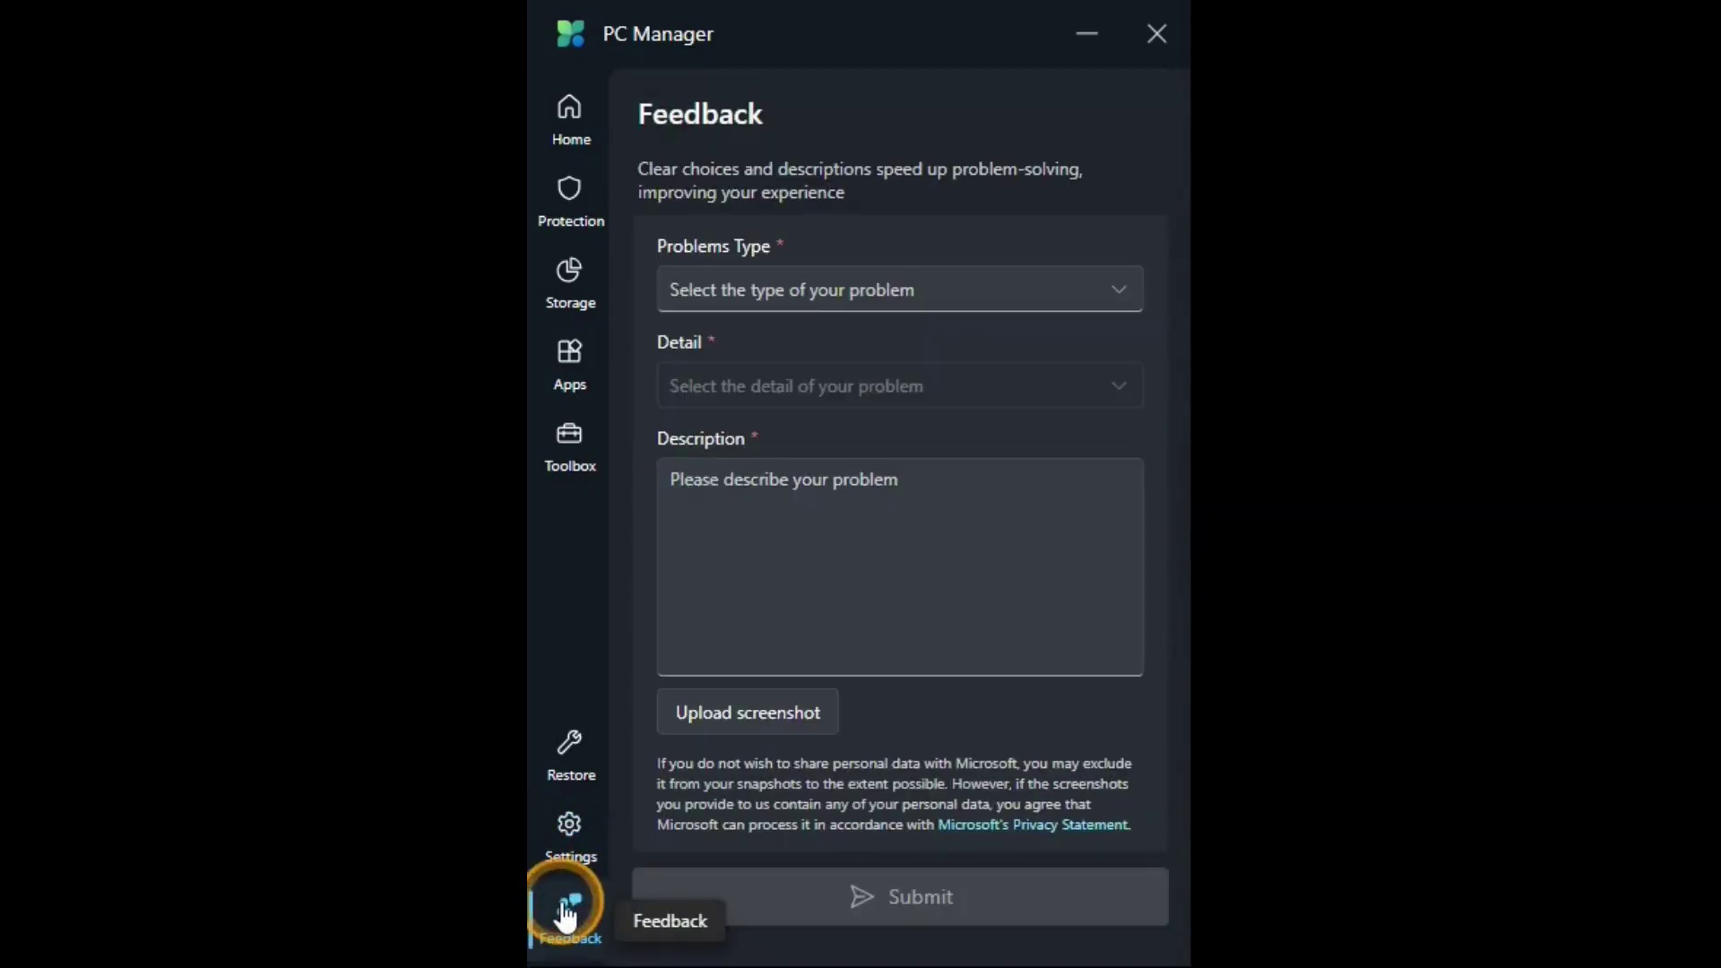